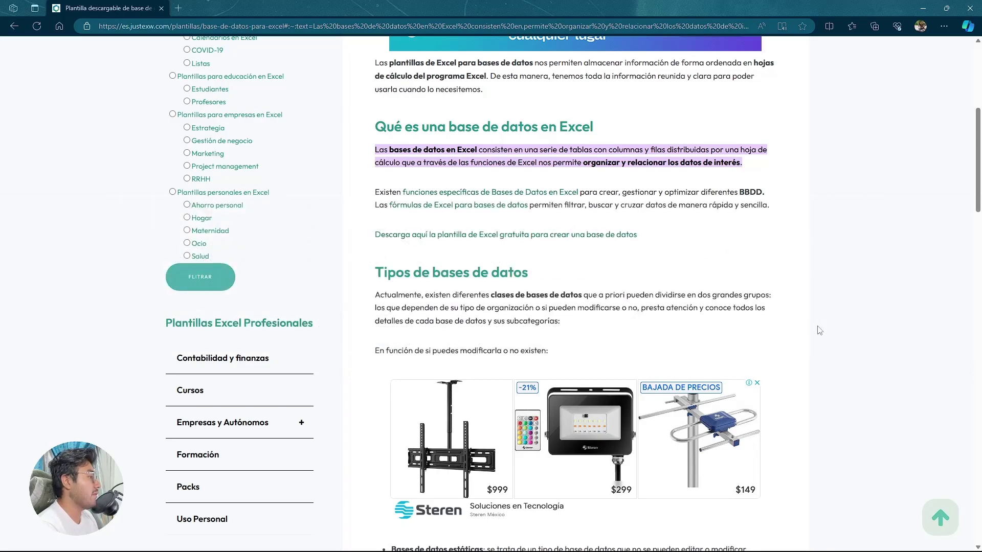
Scroll through the justexw article's examples to find the products database template link.
scroll(614, 256, up, 5)
scroll(461, 215, down, 7)
scroll(499, 234, down, 8)
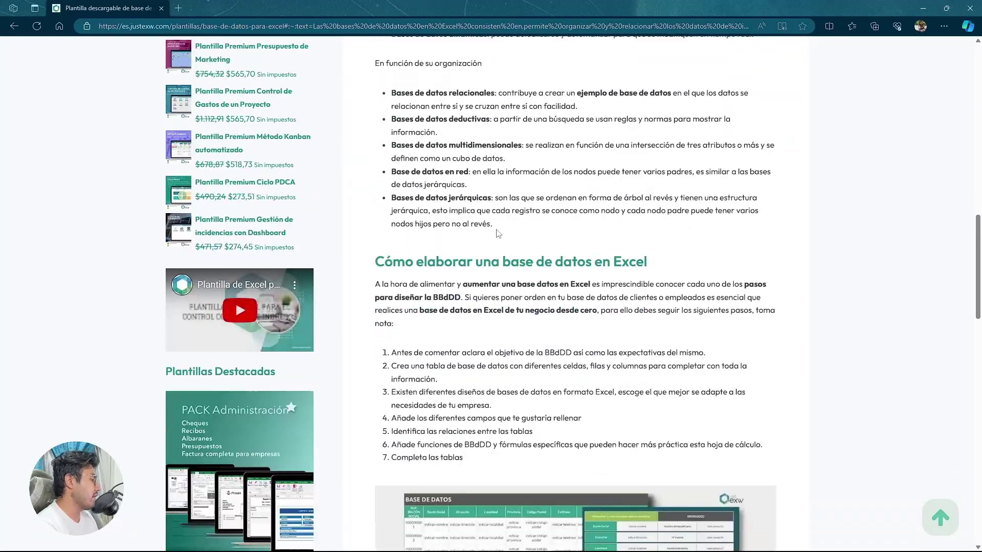
scroll(499, 234, down, 3)
scroll(537, 251, down, 5)
scroll(575, 267, down, 3)
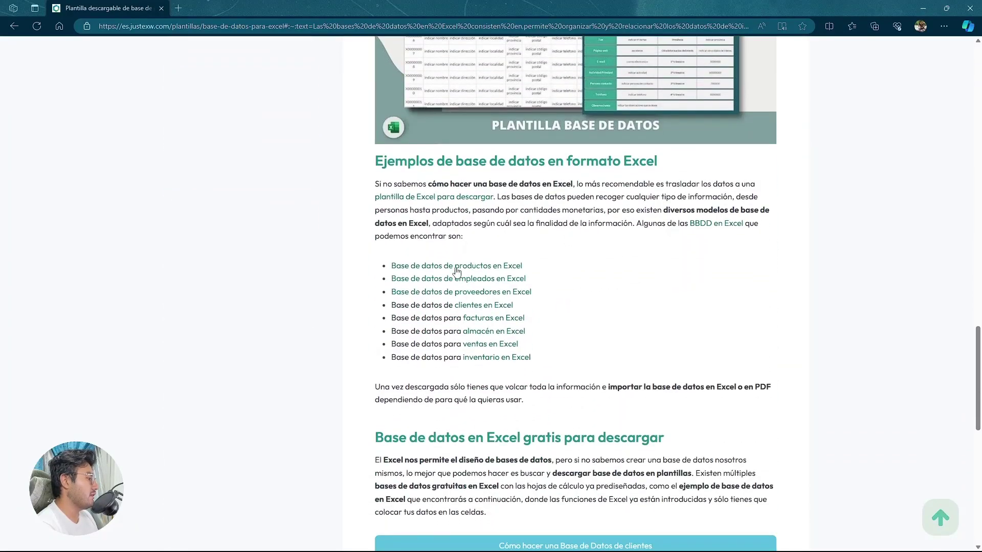
scroll(589, 205, up, 10)
scroll(563, 103, up, 7)
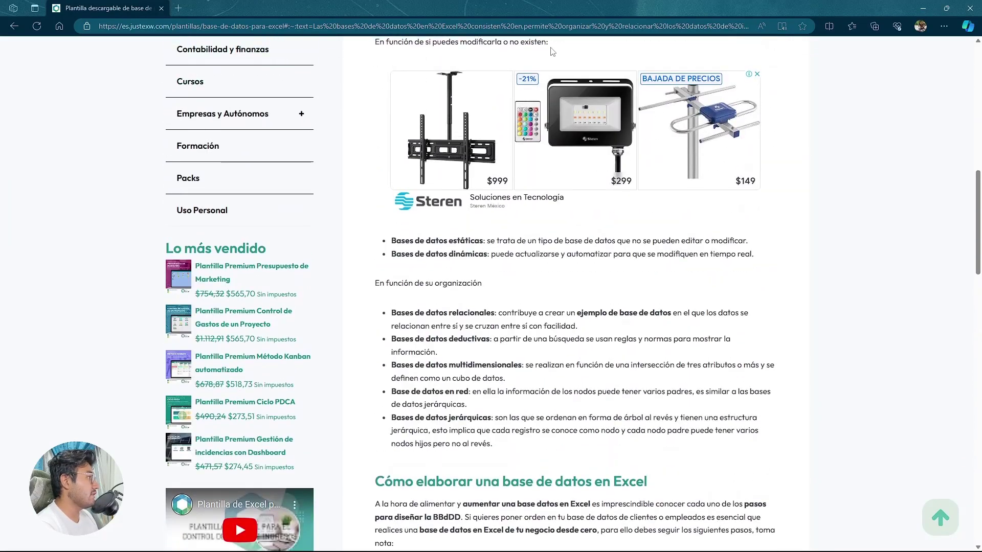
scroll(573, 154, up, 7)
scroll(593, 245, up, 2)
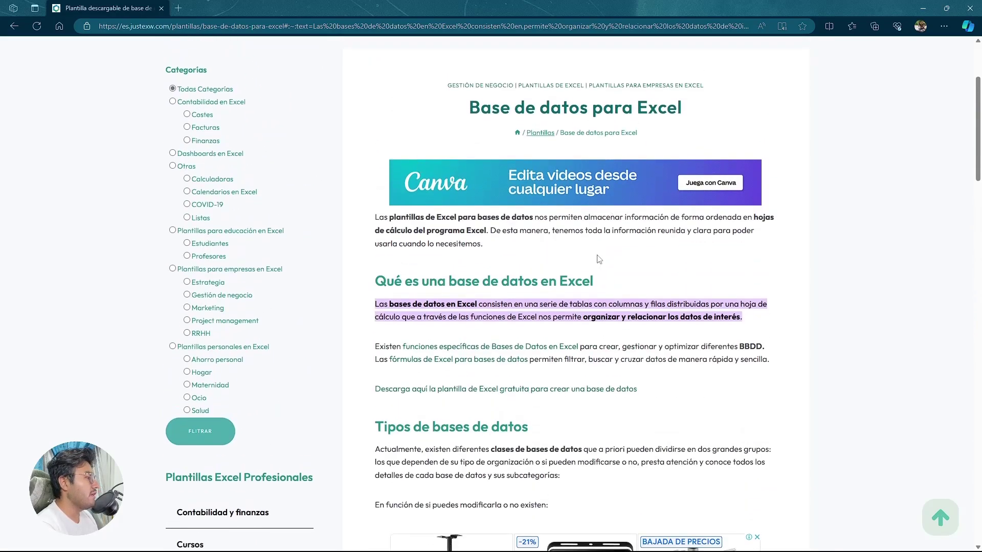
scroll(563, 256, down, 1)
scroll(512, 250, down, 2)
scroll(460, 245, up, 2)
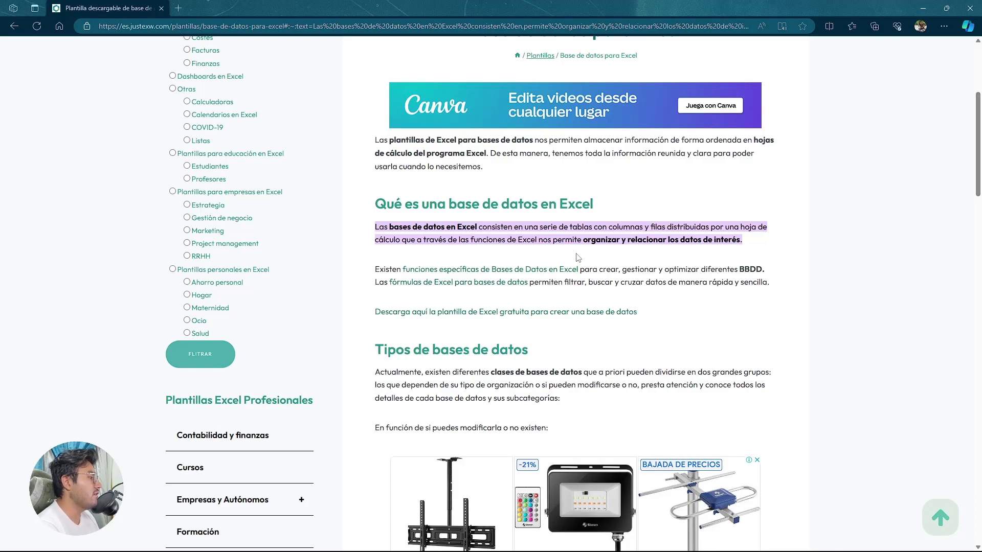
scroll(578, 258, down, 3)
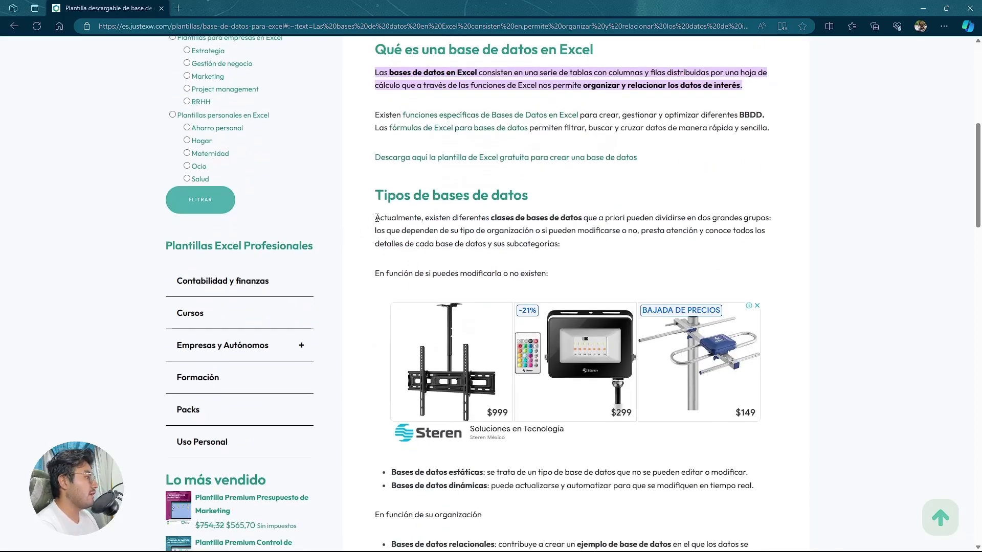
scroll(425, 234, down, 2)
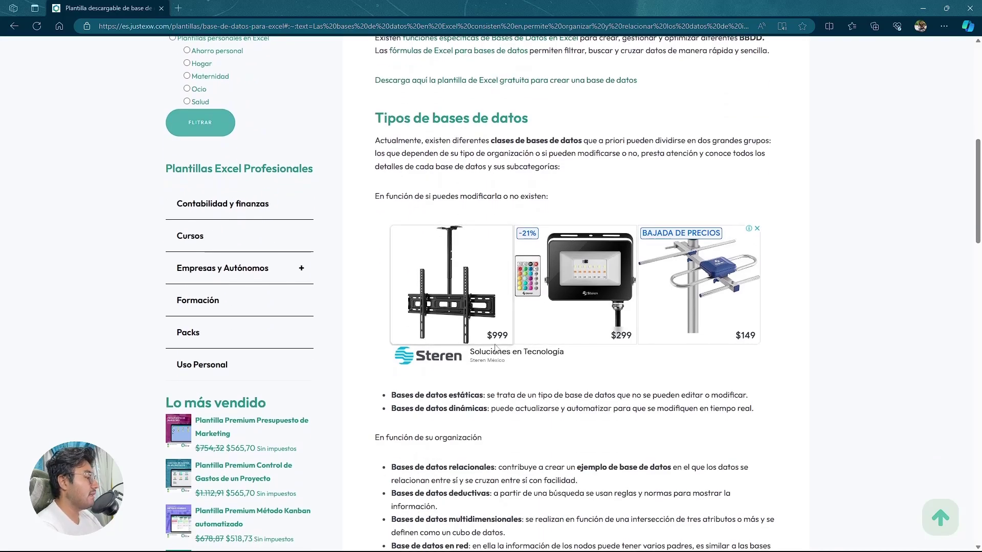
scroll(496, 348, down, 3)
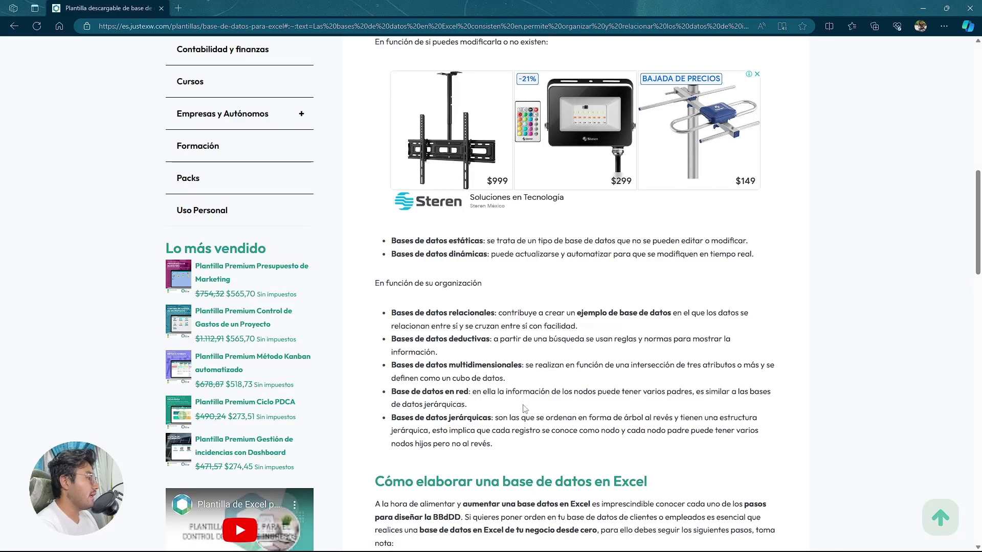
scroll(522, 409, up, 3)
scroll(546, 404, down, 2)
drag(490, 318, 500, 290)
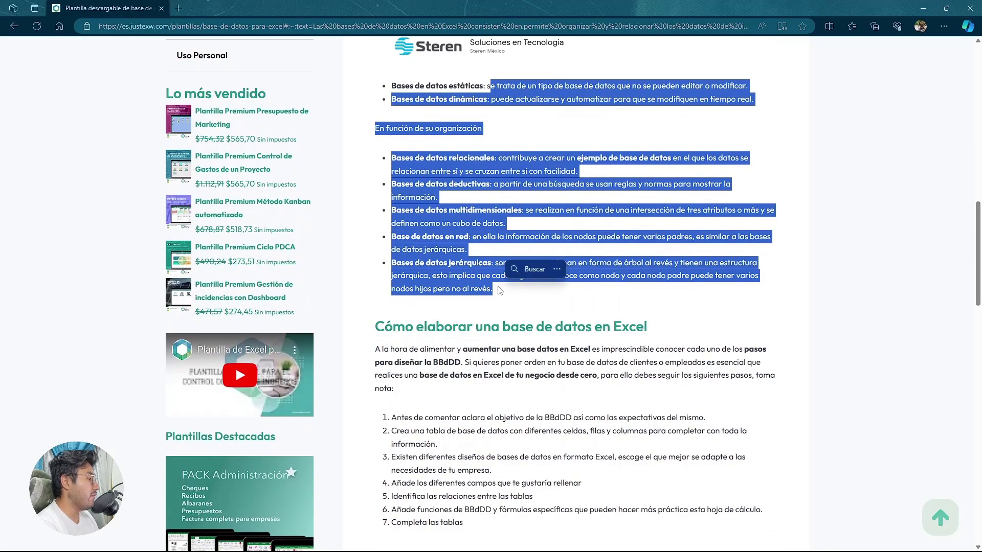
scroll(500, 290, down, 3)
drag(494, 370, 393, 263)
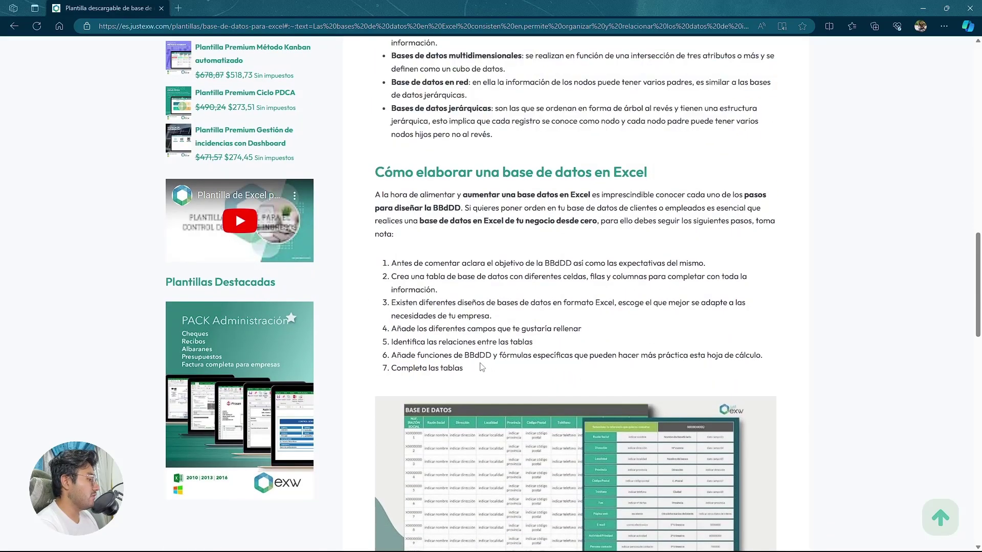
scroll(443, 290, down, 5)
scroll(441, 290, up, 2)
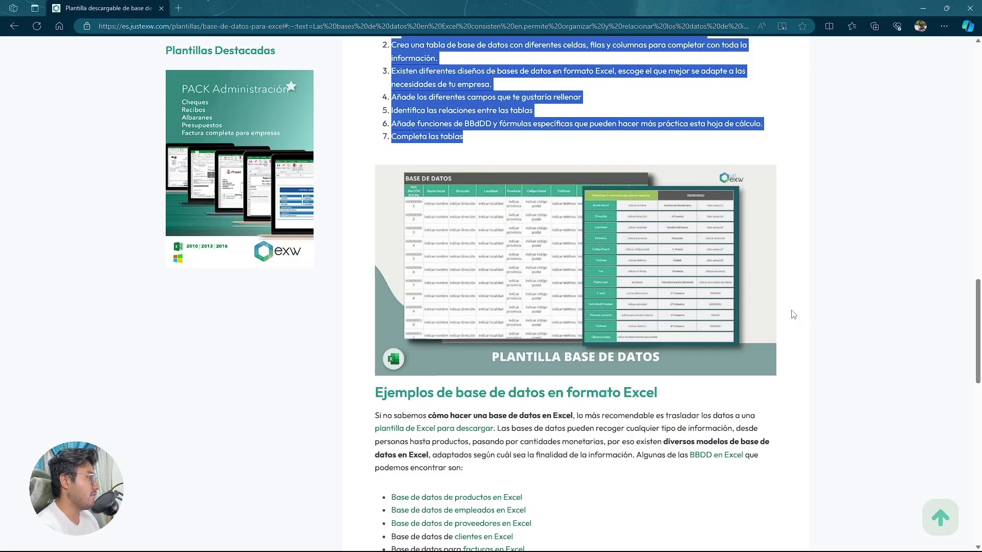
mouse_move(576, 475)
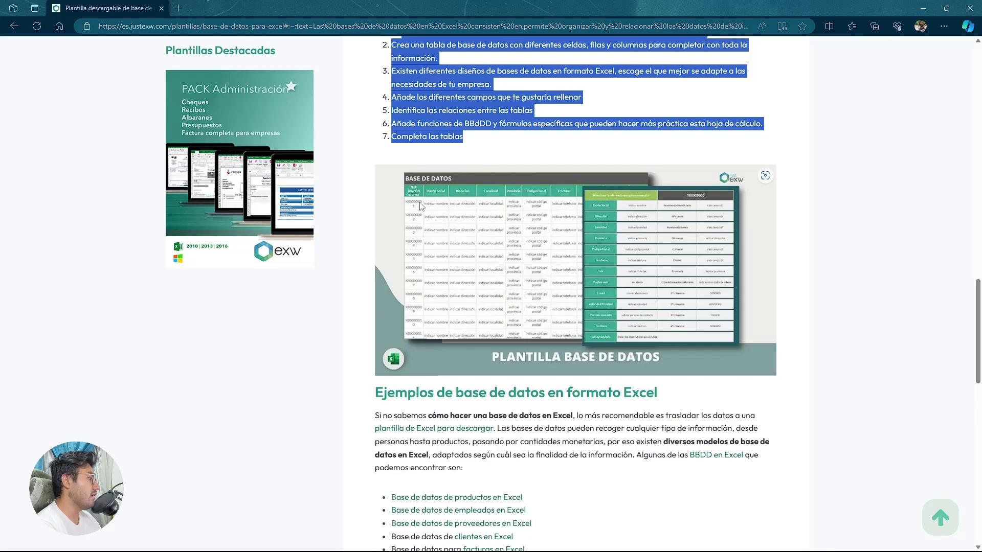
scroll(573, 208, down, 5)
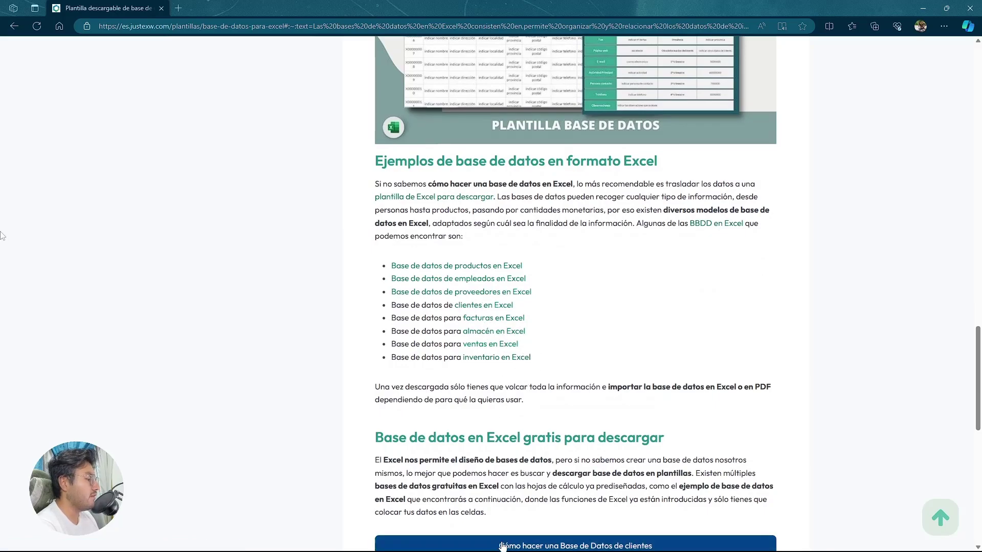
Open 'Base de datos de productos en Excel' in a new tab and view it in Excel for the web.
right_click(424, 355)
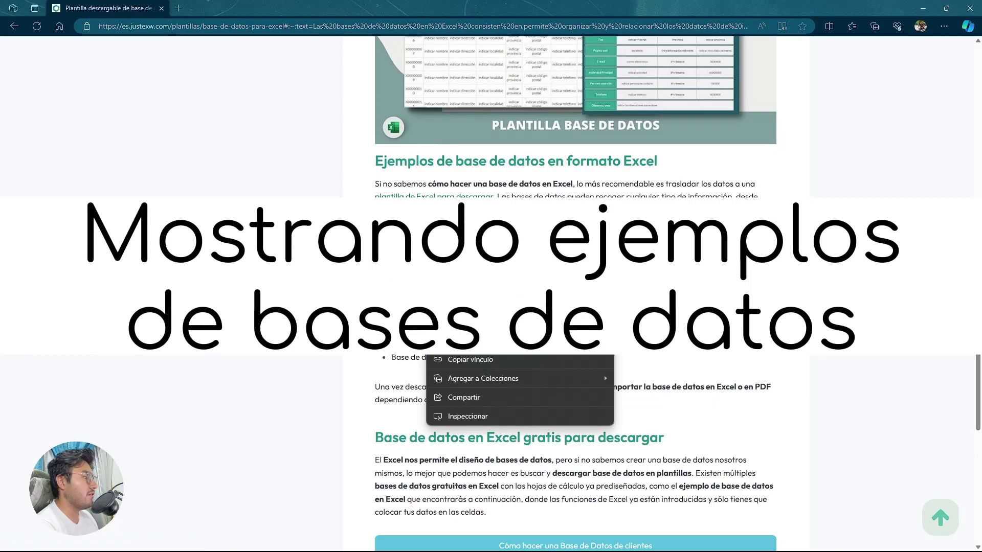
click(461, 362)
click(192, 6)
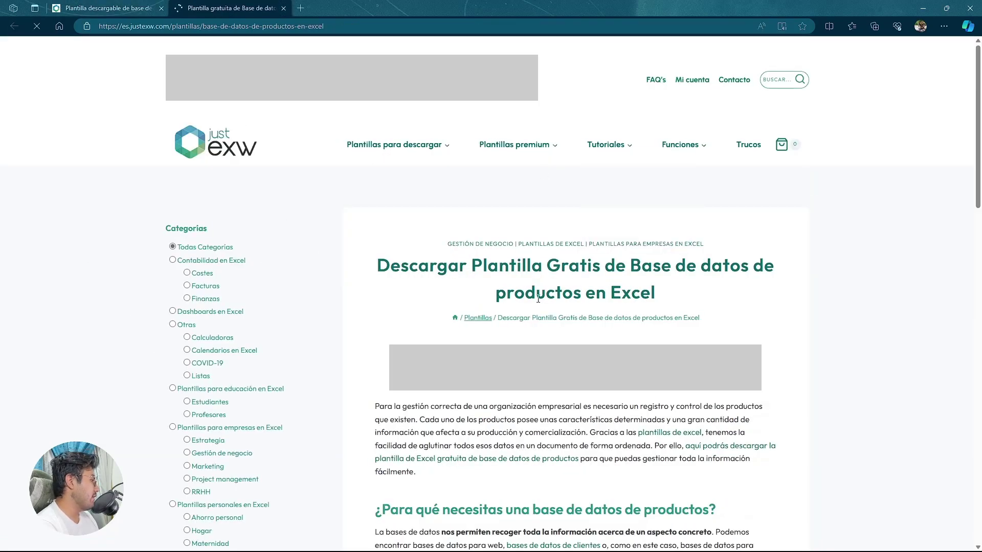
scroll(631, 292, down, 5)
scroll(632, 293, down, 5)
scroll(469, 274, down, 6)
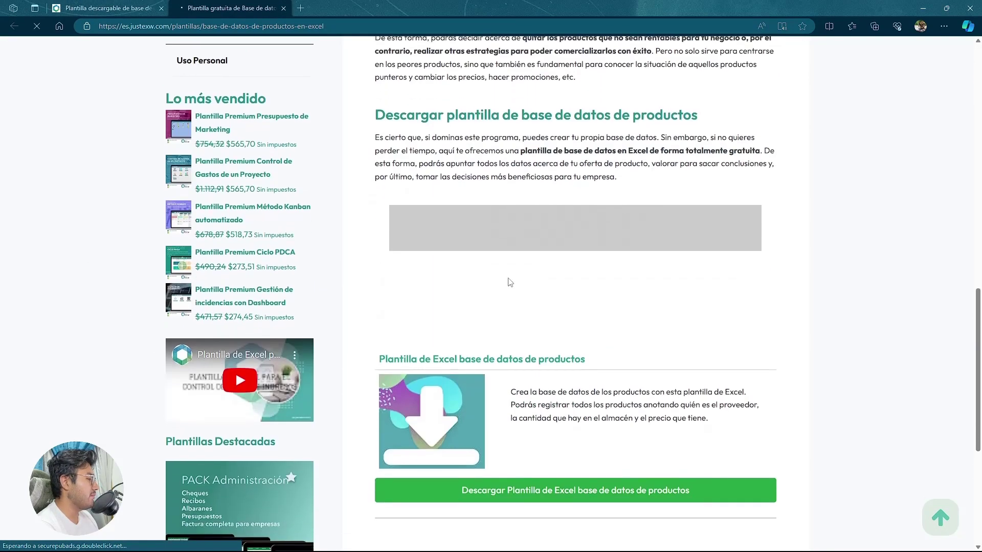
scroll(576, 346, down, 3)
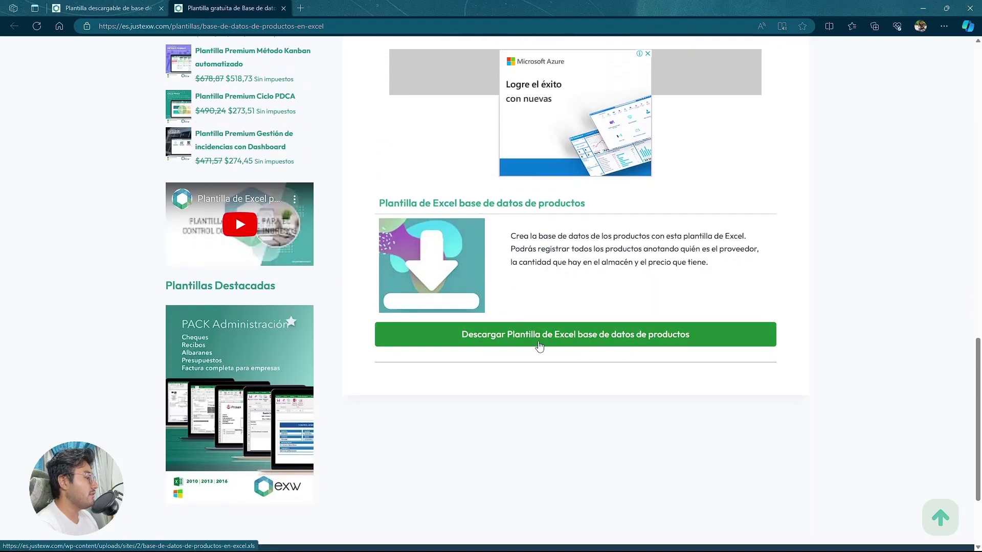
click(511, 335)
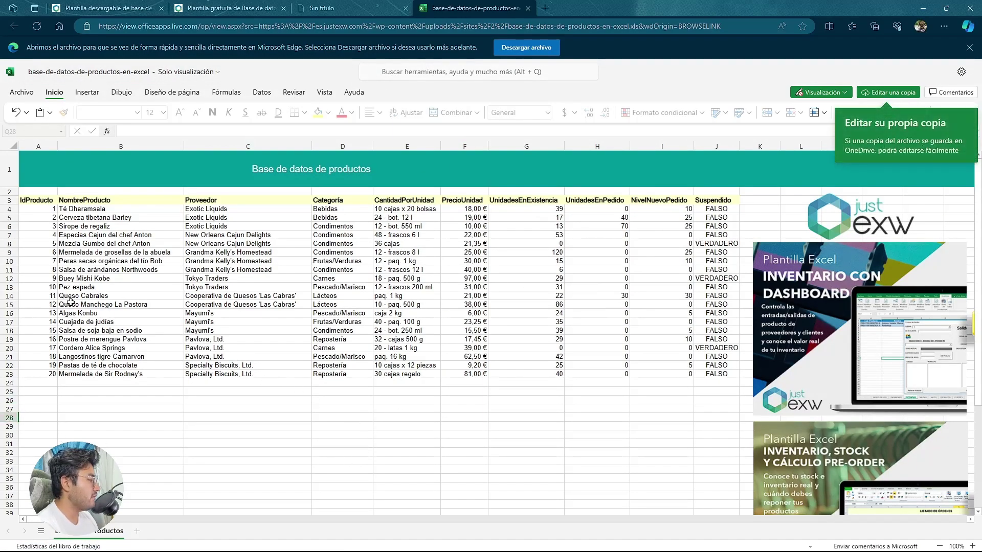
click(32, 201)
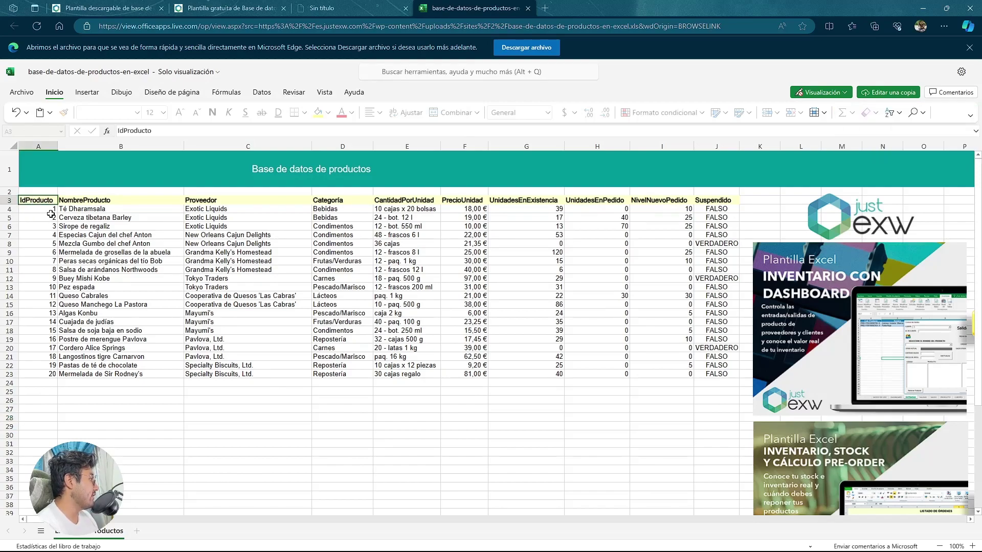
click(81, 201)
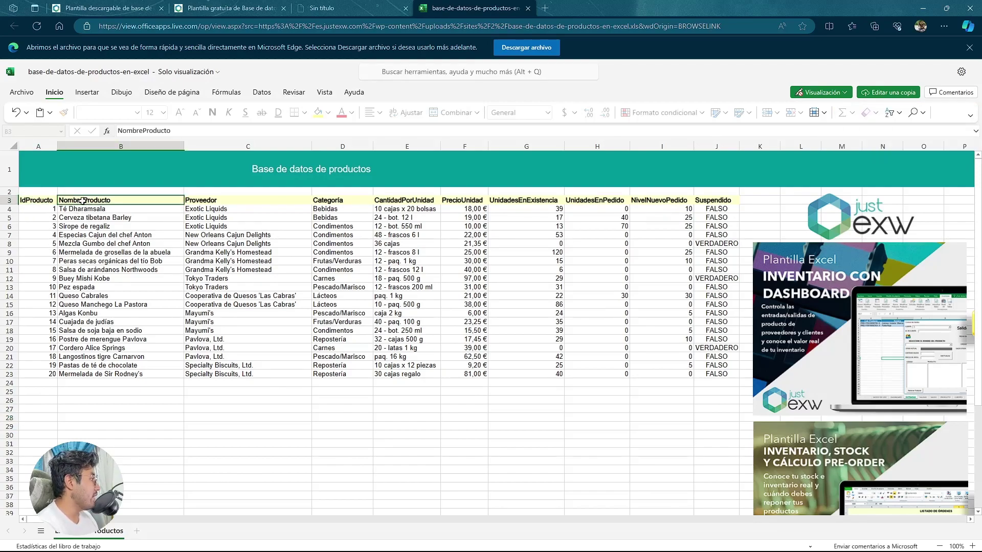
key(Right)
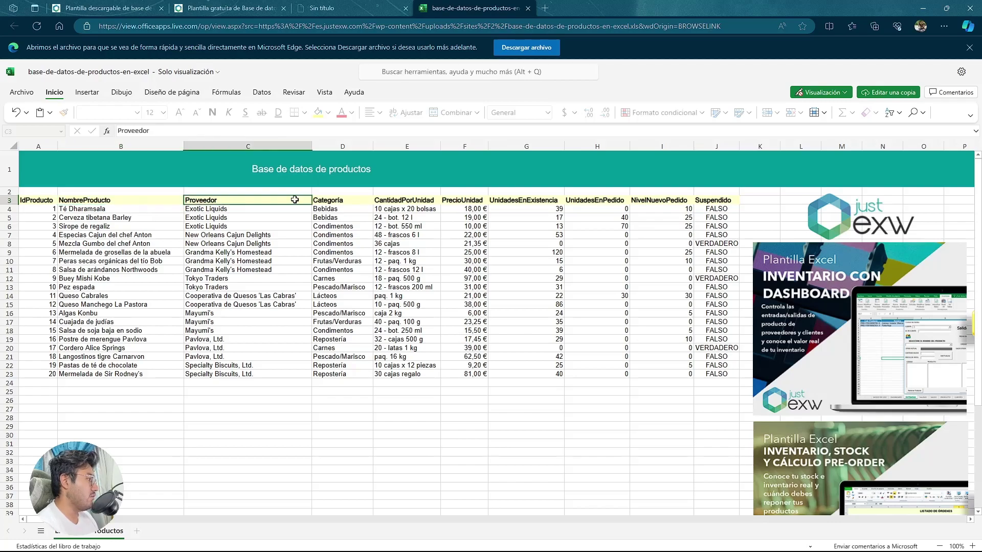
click(327, 201)
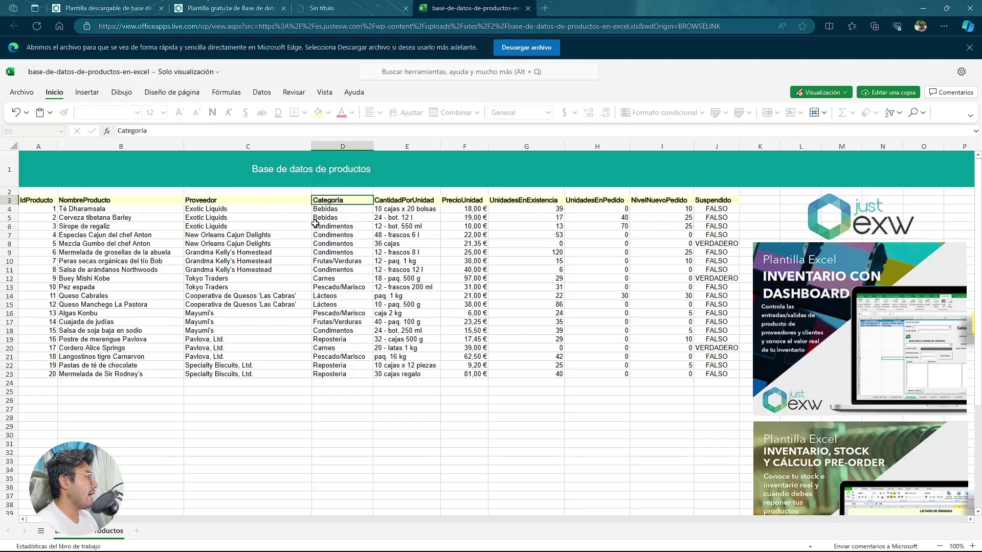
click(401, 200)
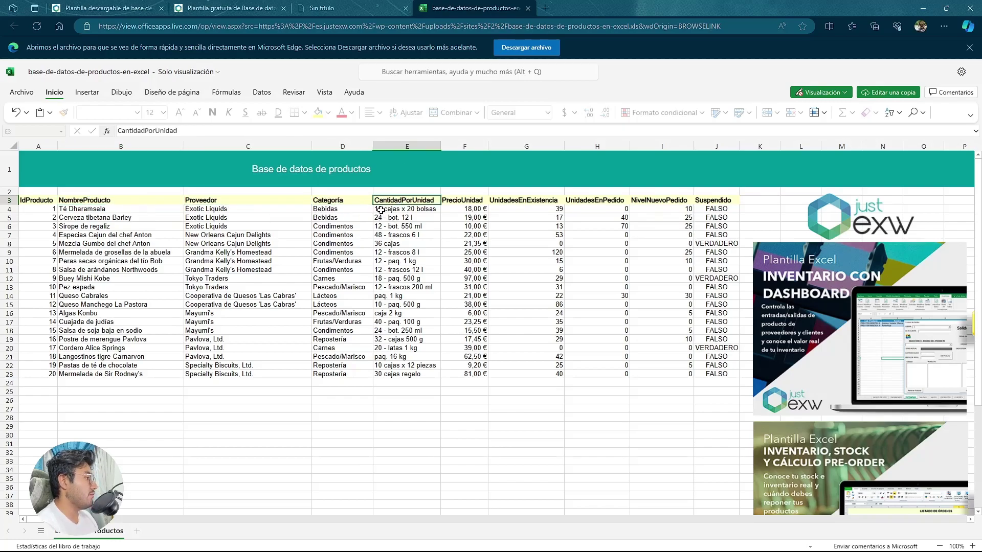
click(453, 203)
click(507, 200)
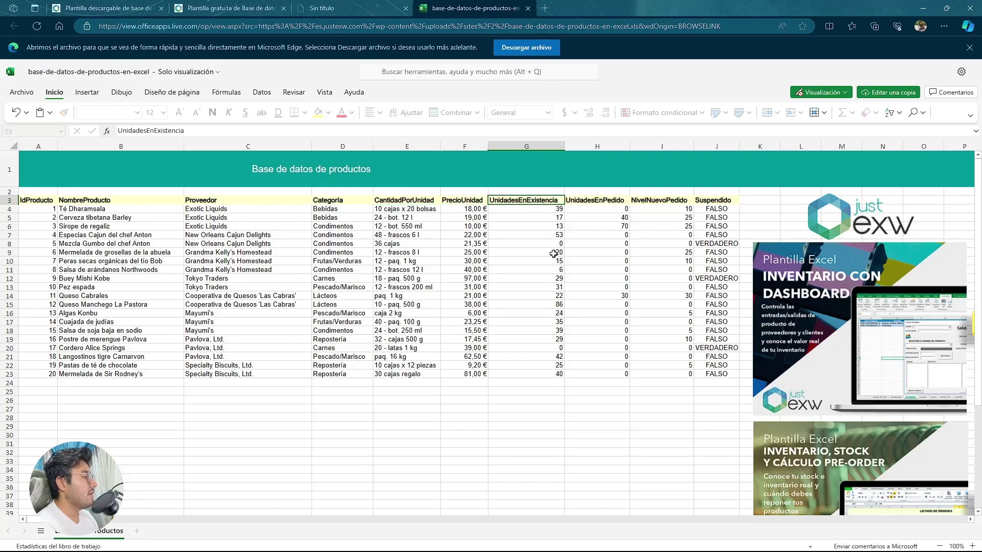
click(582, 203)
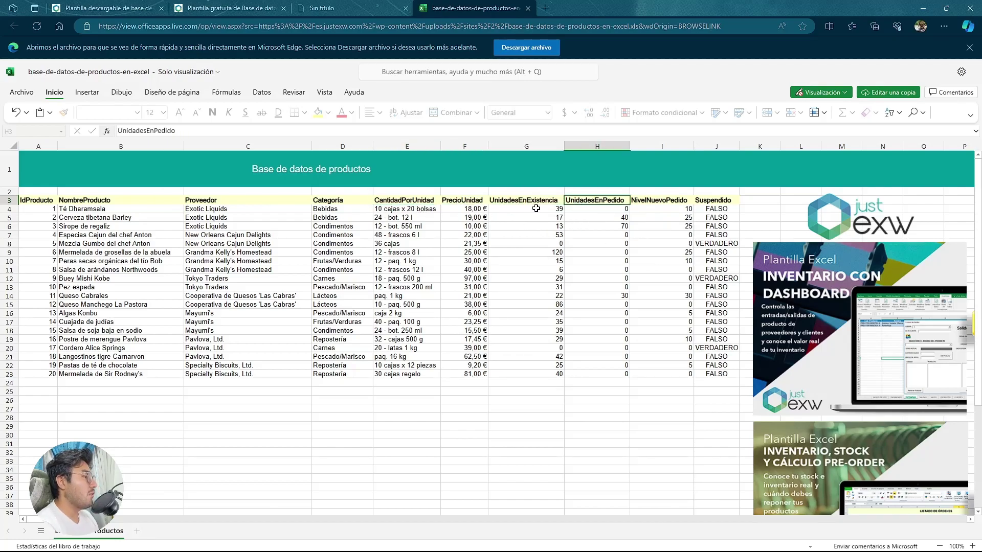
click(651, 203)
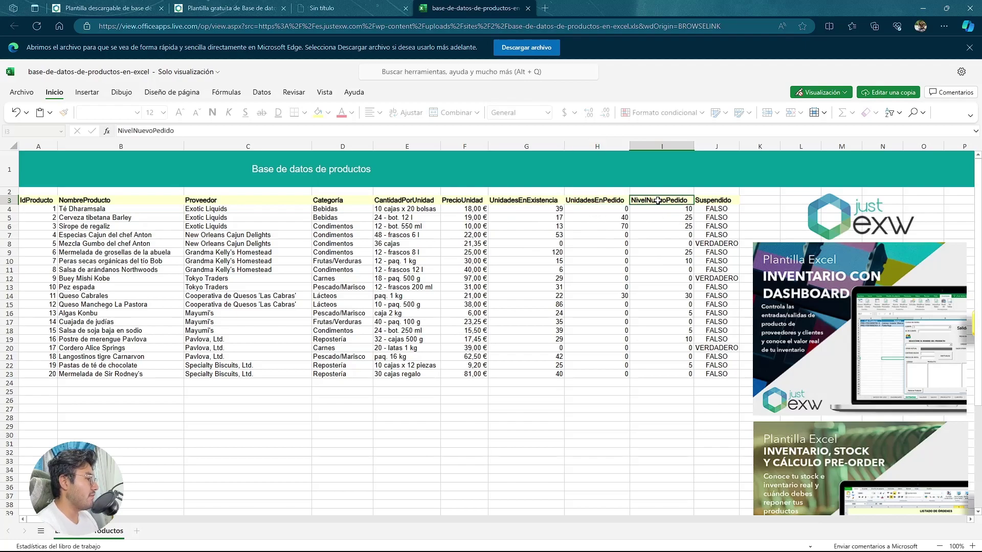
click(733, 205)
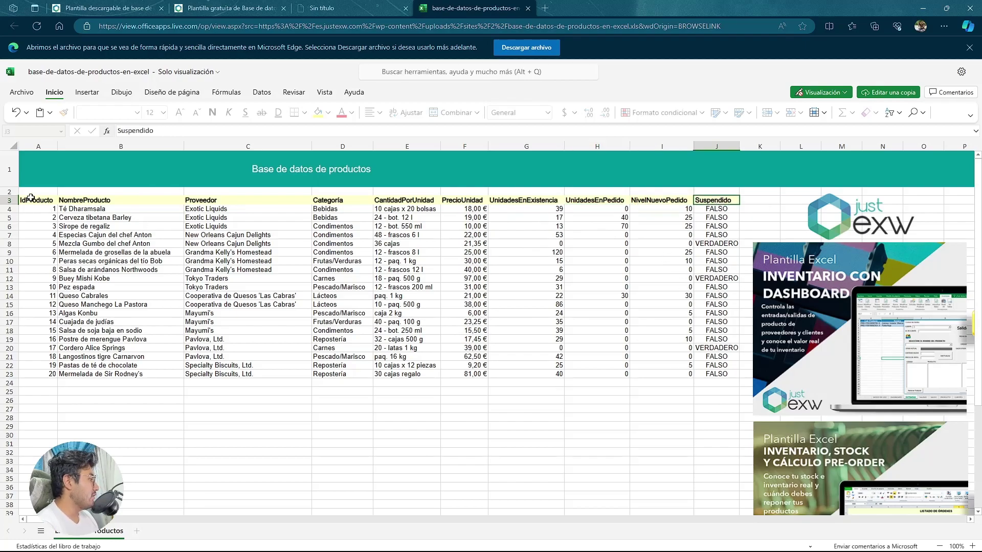
drag(33, 202, 697, 201)
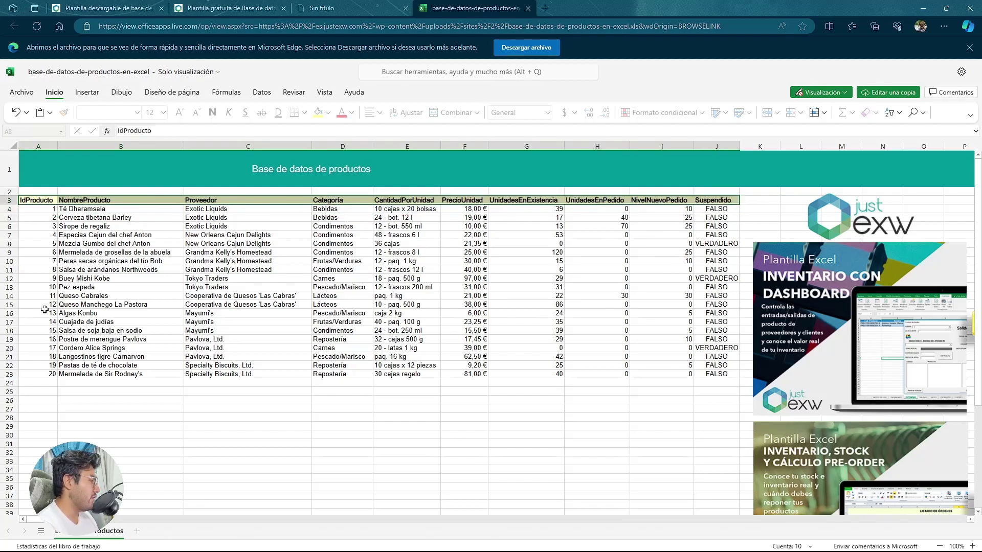
click(111, 416)
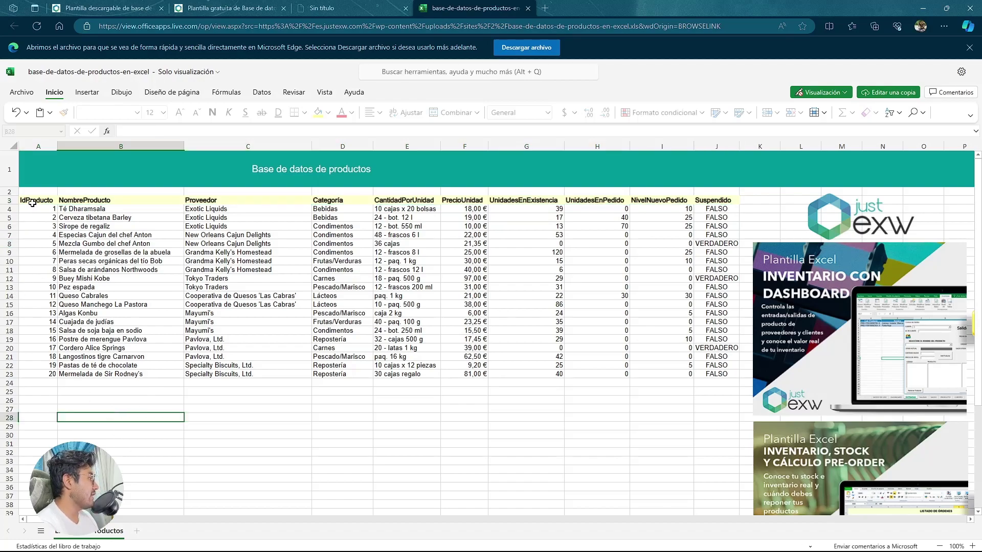
drag(56, 200, 700, 203)
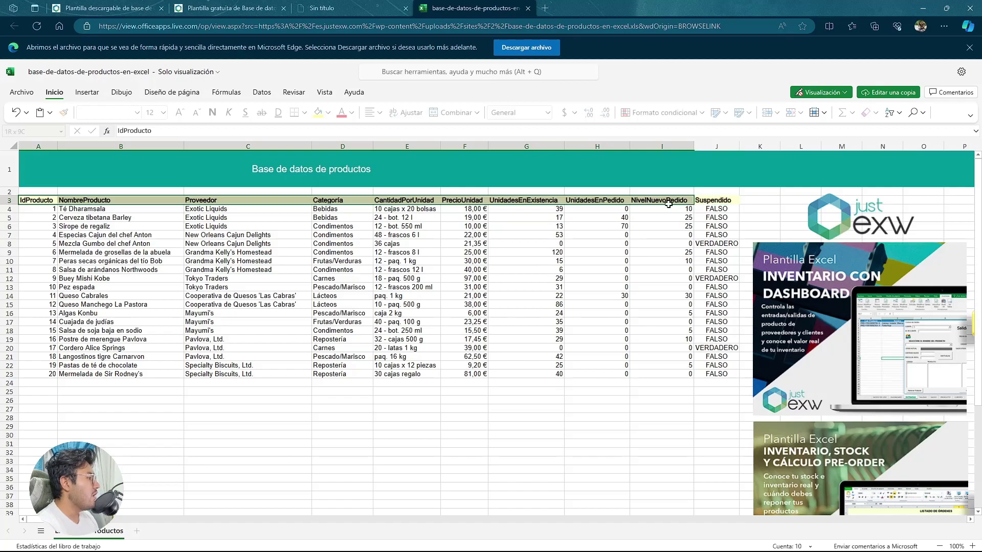
mouse_move(700, 203)
mouse_down()
mouse_move(427, 204)
mouse_move(552, 203)
mouse_up()
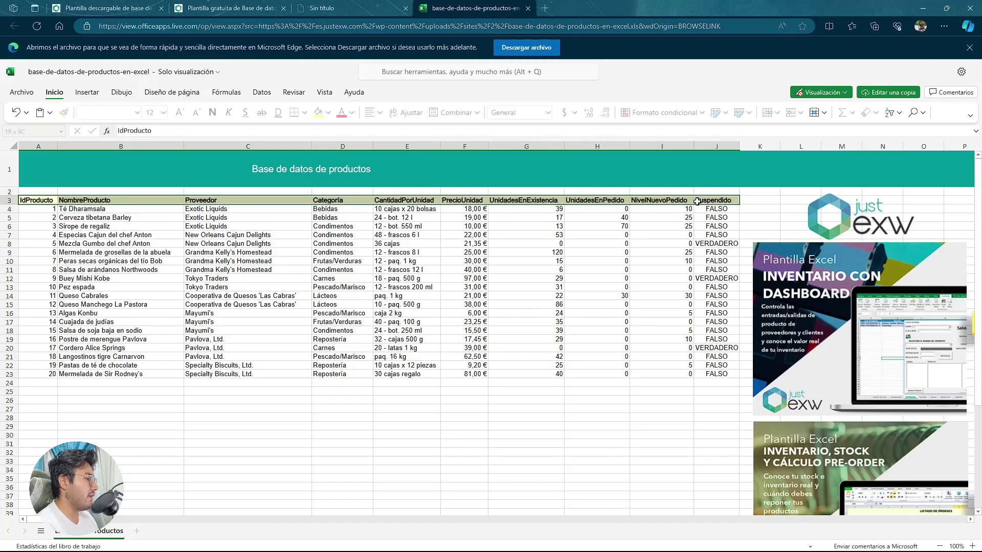
drag(553, 203, 716, 201)
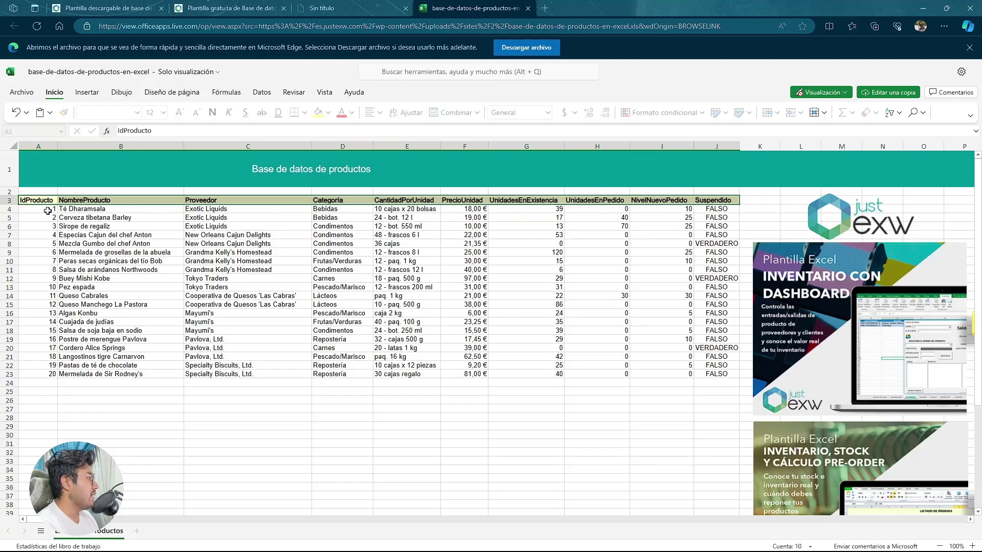
drag(47, 211, 50, 375)
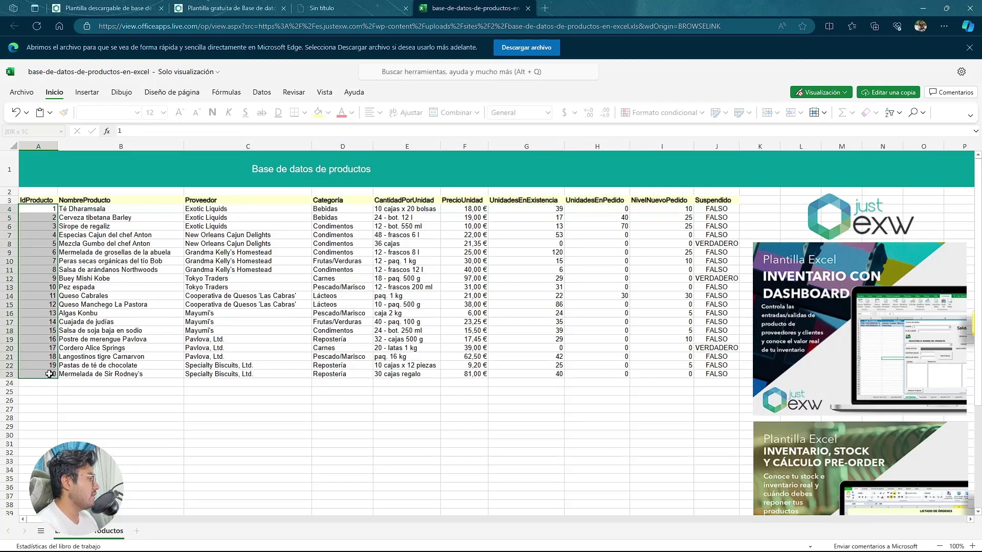
click(127, 400)
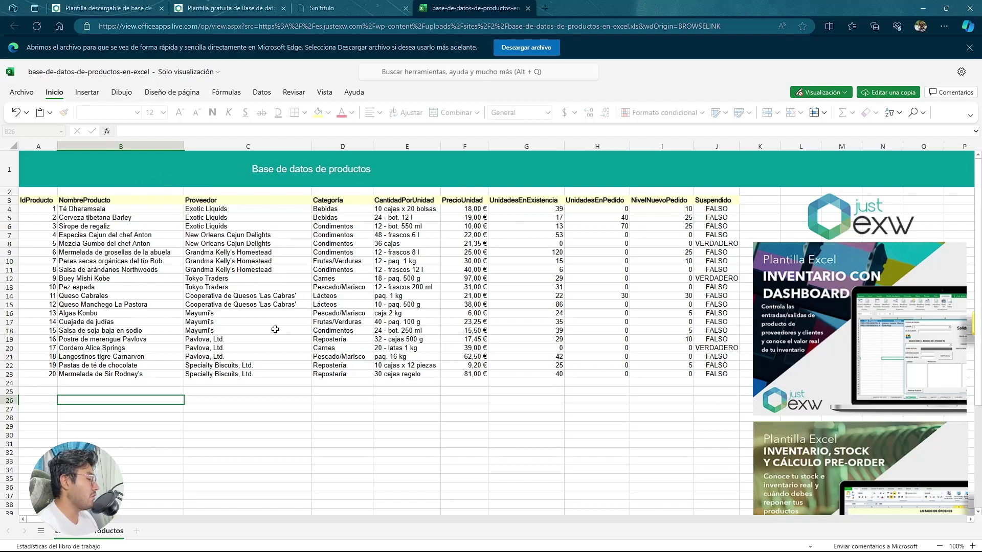
click(38, 210)
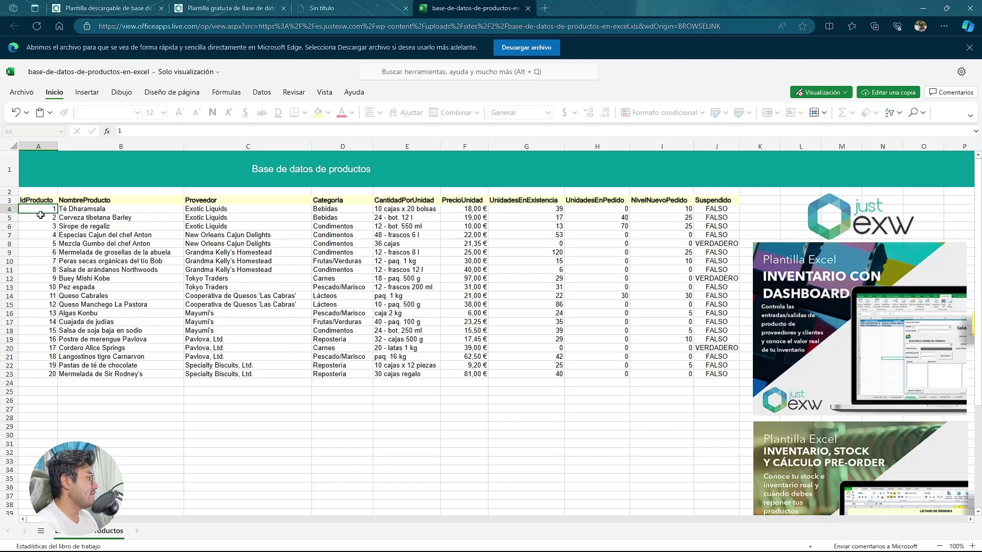
click(74, 212)
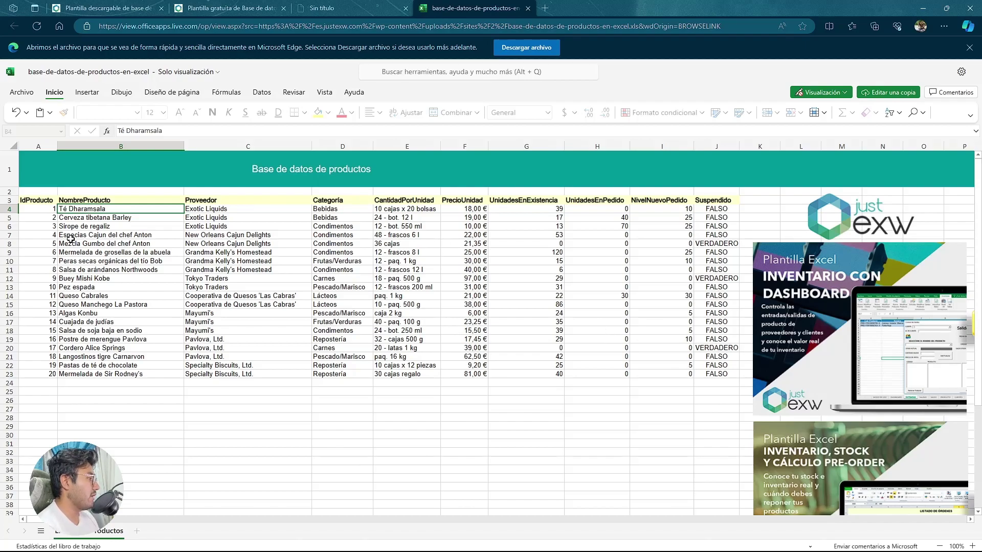
click(99, 219)
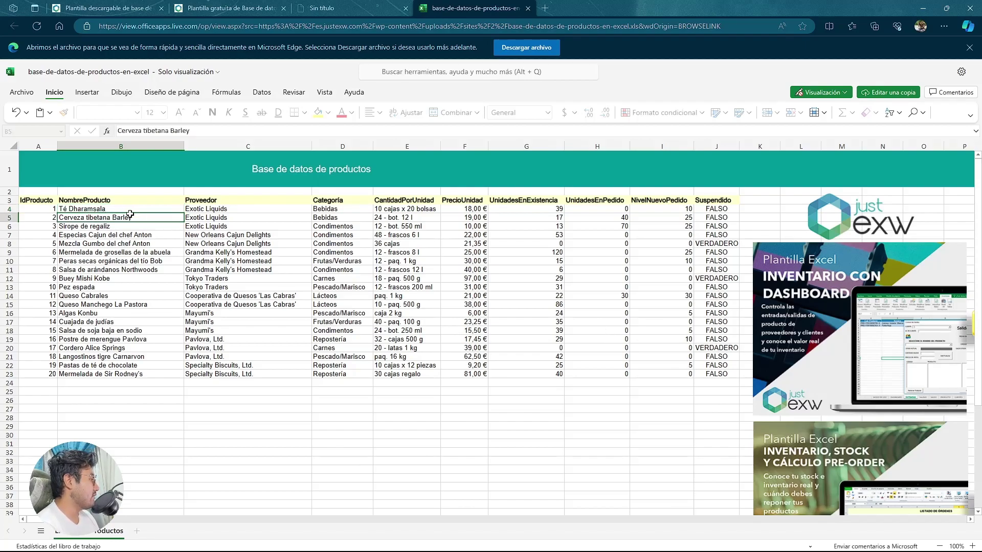
click(68, 209)
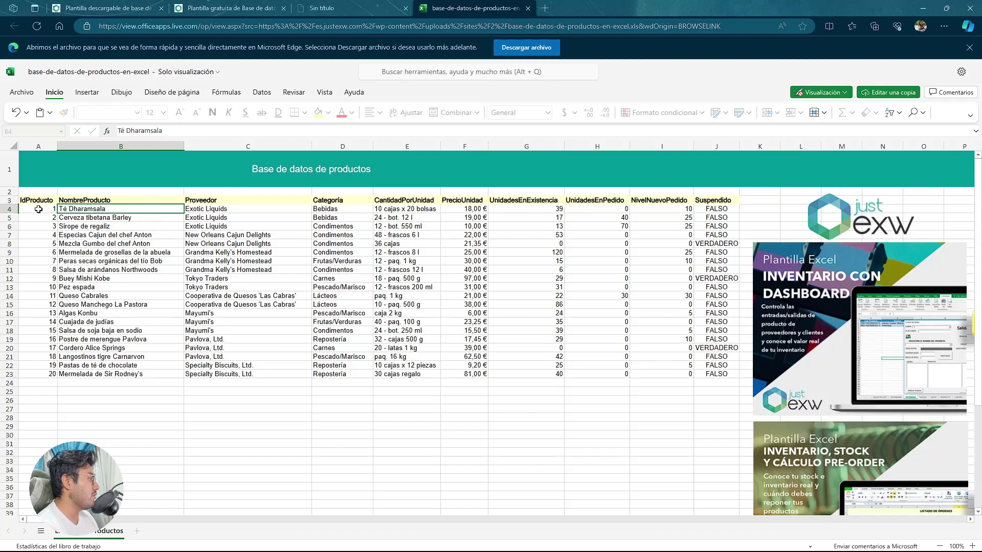
click(39, 209)
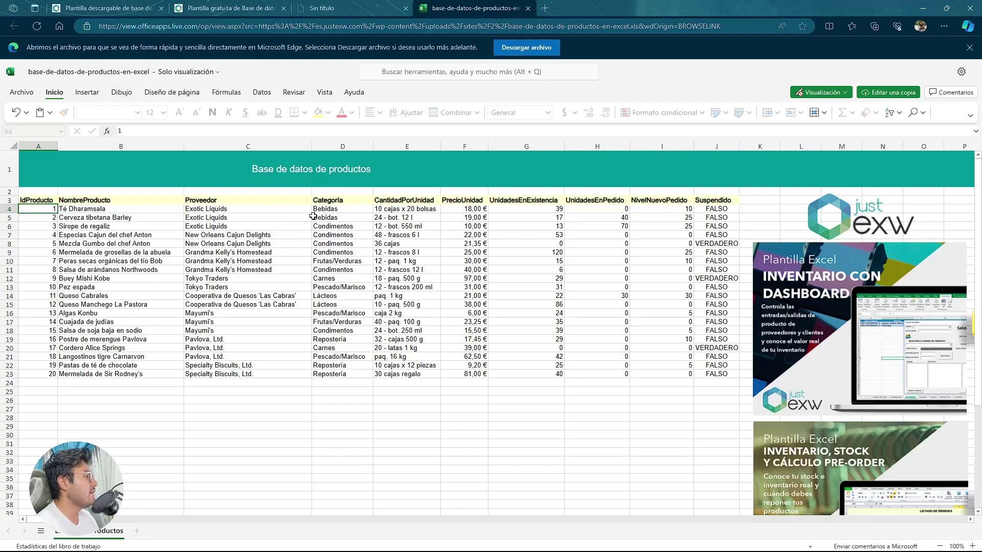
click(332, 219)
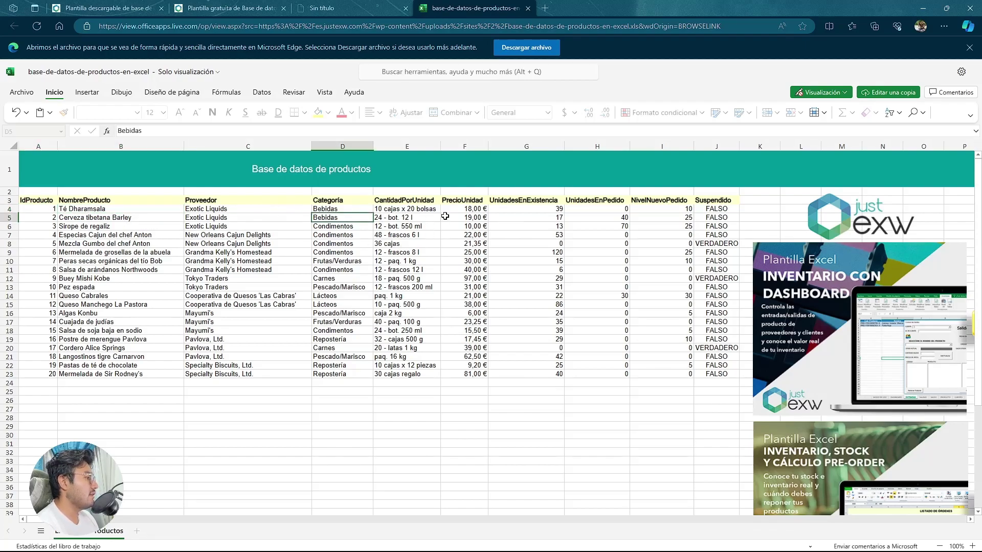
click(387, 216)
click(402, 211)
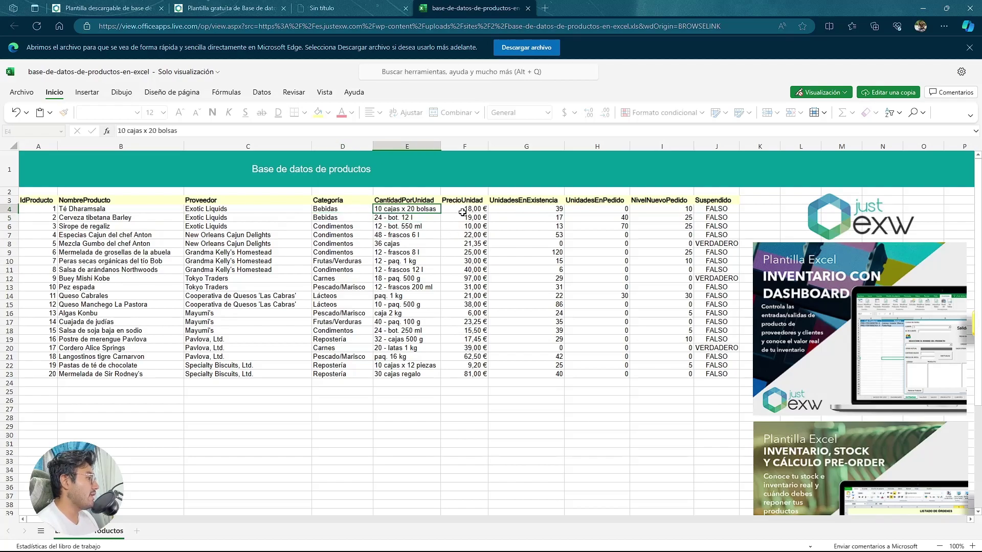
click(520, 210)
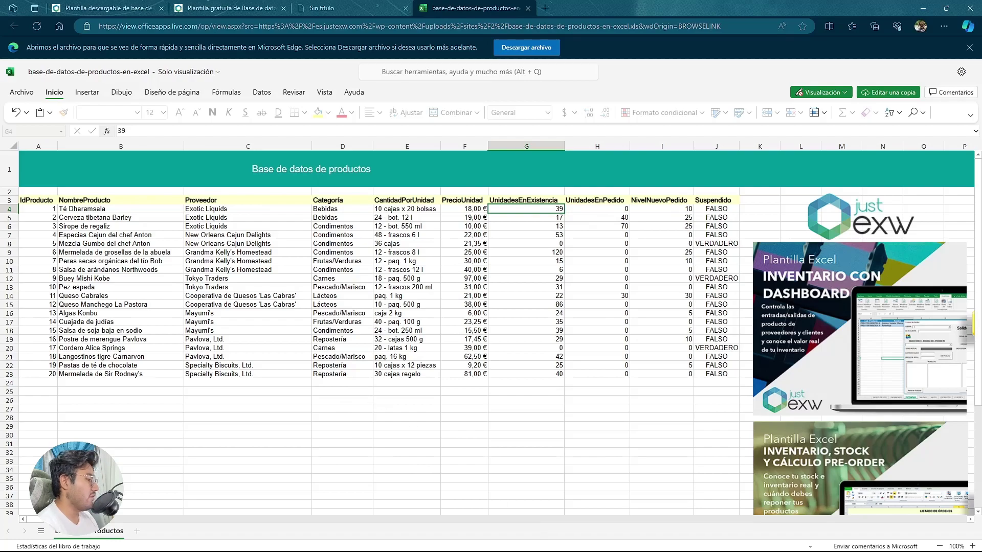
Bring up the BaseDatos workbook in Excel and select the block from Nombre through QB.
click(630, 547)
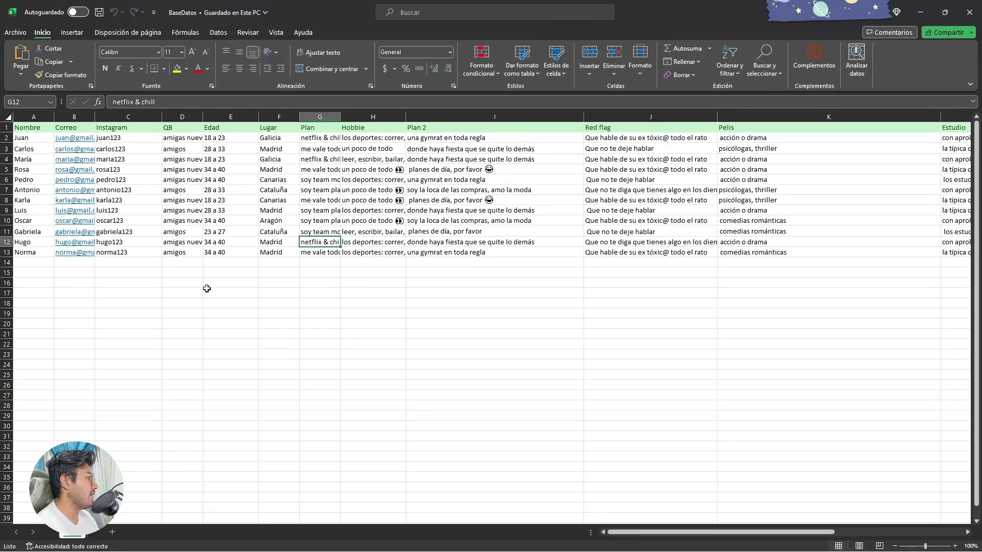
drag(184, 303, 28, 146)
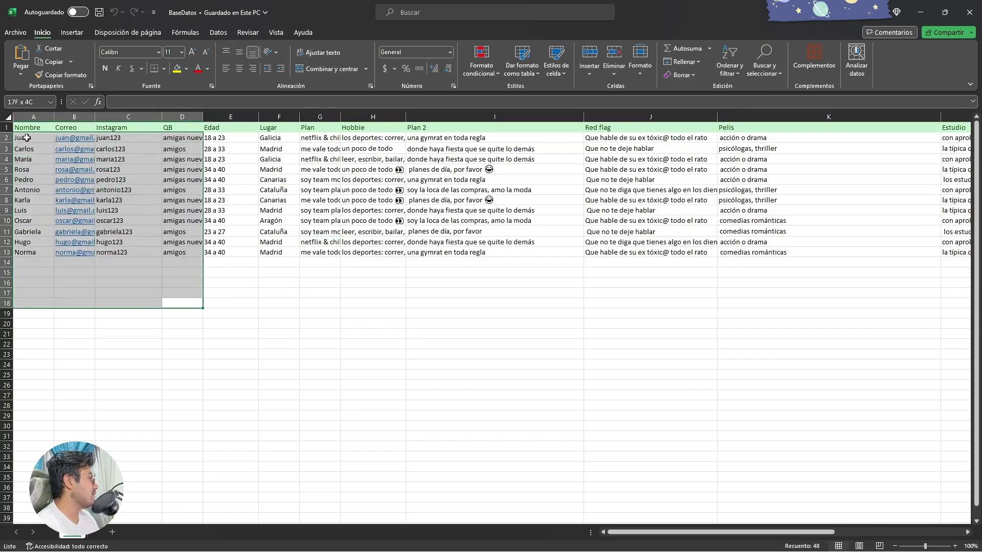
click(46, 305)
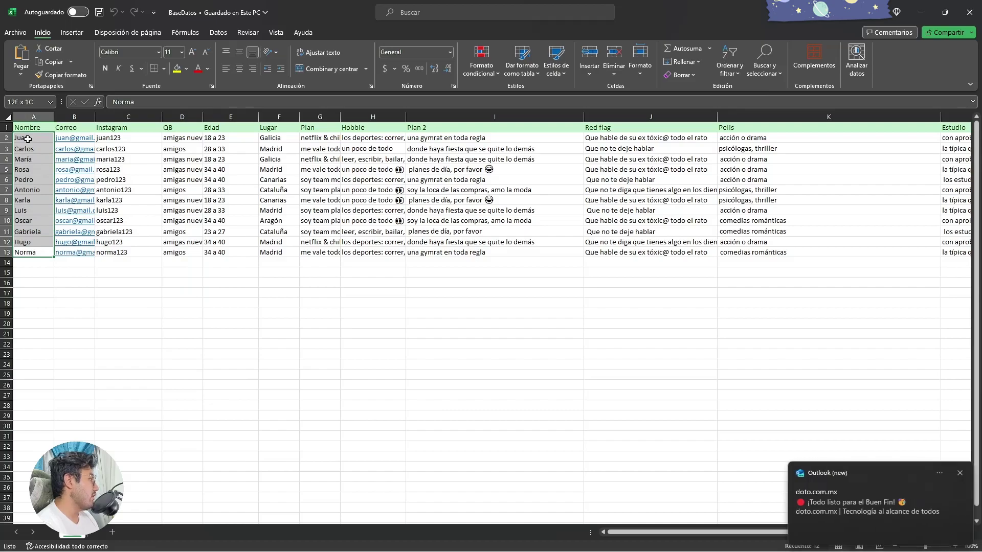
key(Tab)
Highlight the Correo and Instagram column entries to review them.
drag(74, 253, 74, 138)
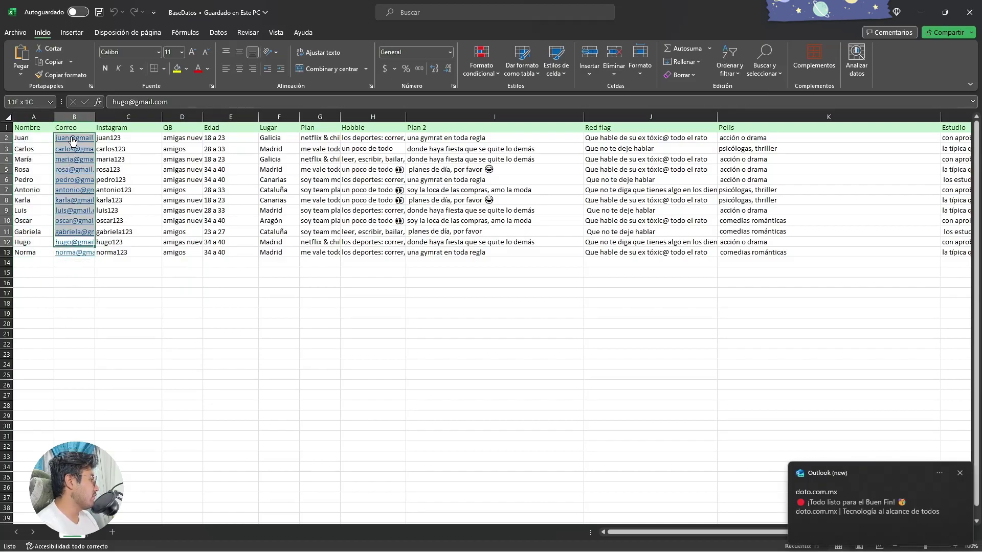
click(129, 263)
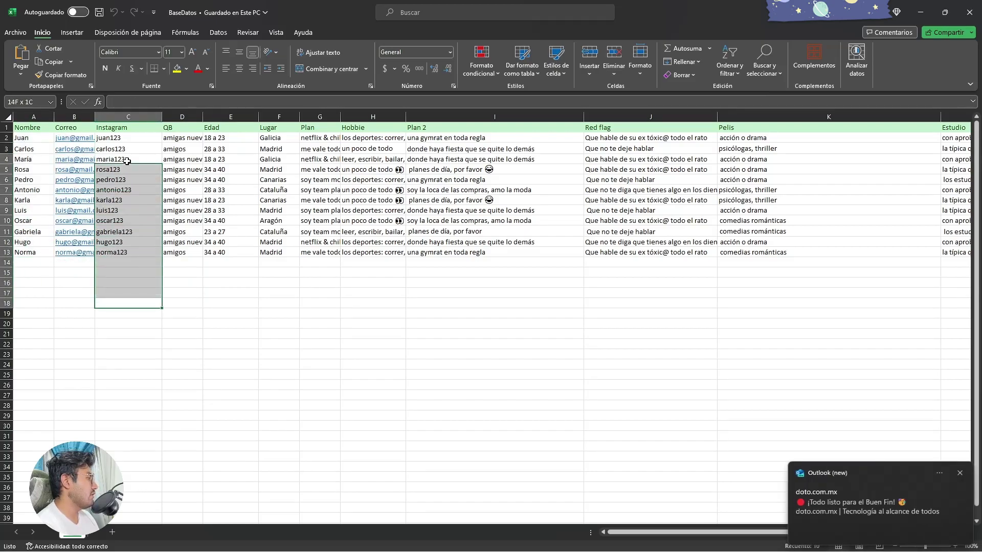
drag(127, 305, 127, 138)
click(308, 341)
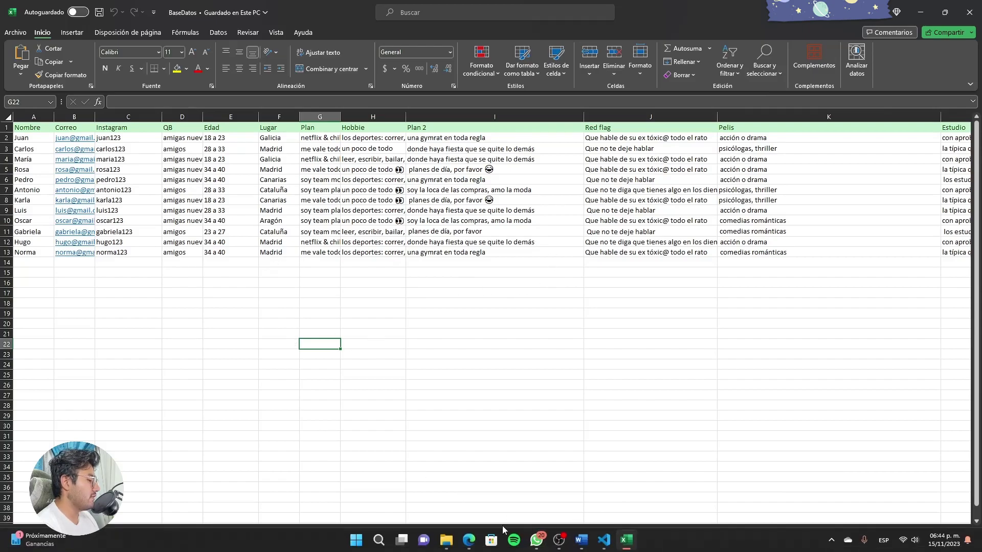
Open Programa.py in VS Code and select the lines that read each spreadsheet column.
click(608, 545)
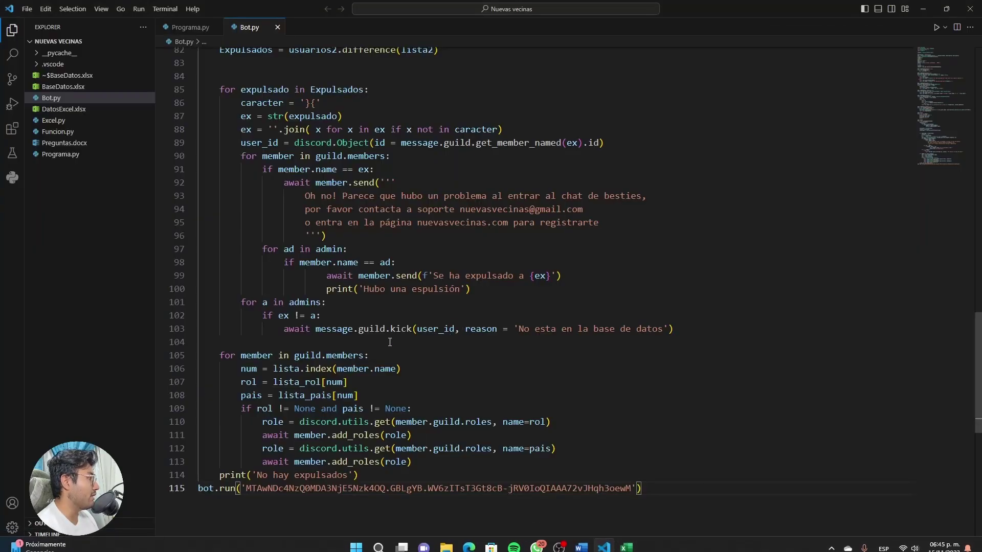
click(168, 25)
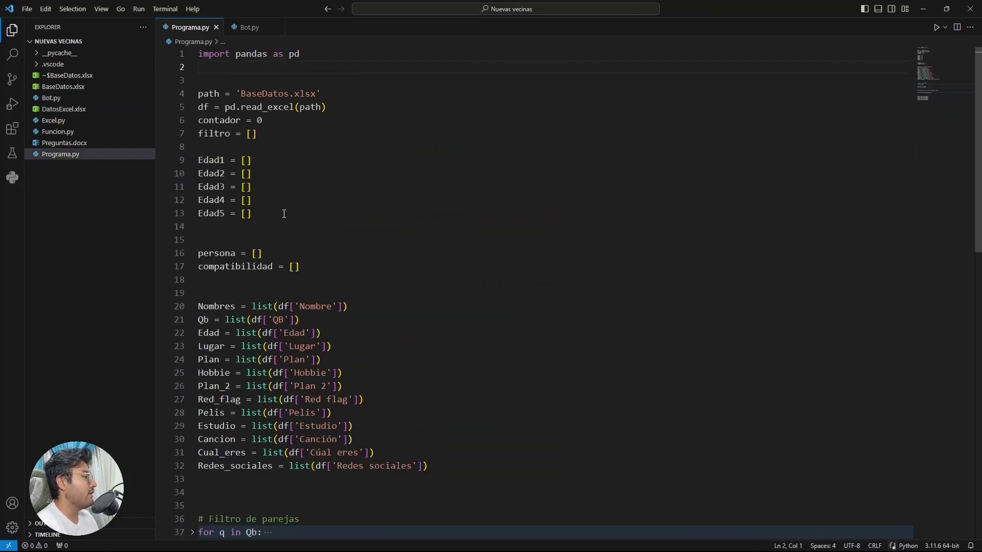
scroll(316, 264, down, 1)
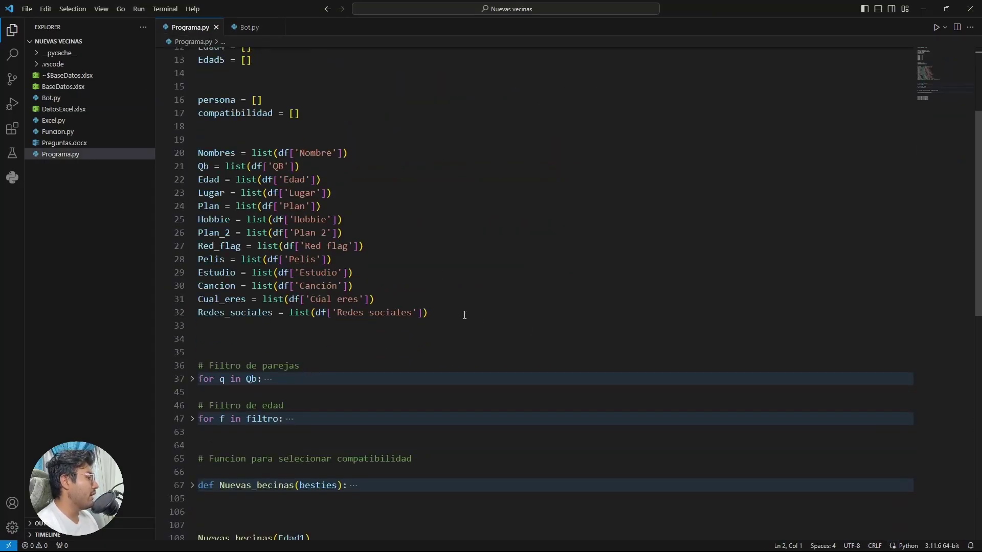
drag(465, 315, 196, 159)
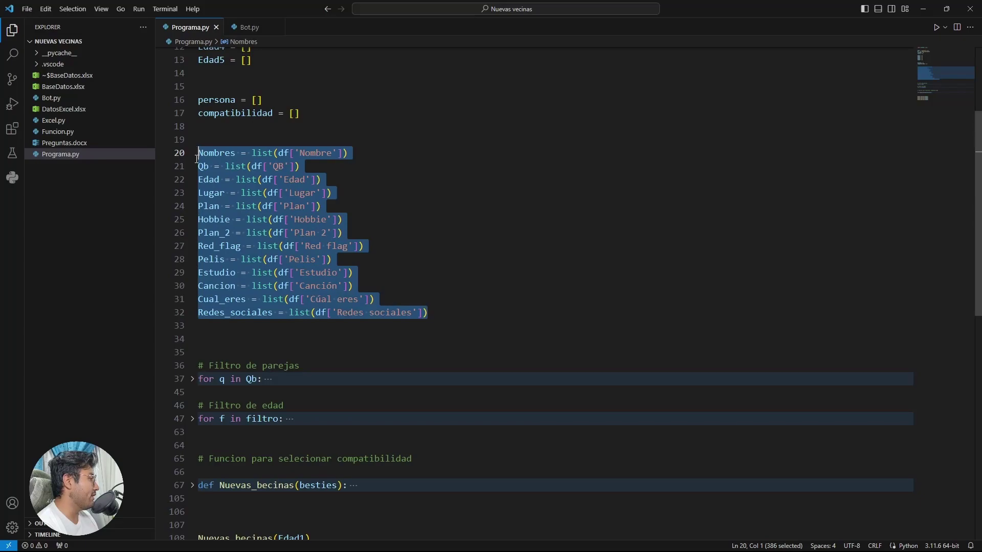
drag(197, 158, 230, 206)
scroll(376, 279, down, 2)
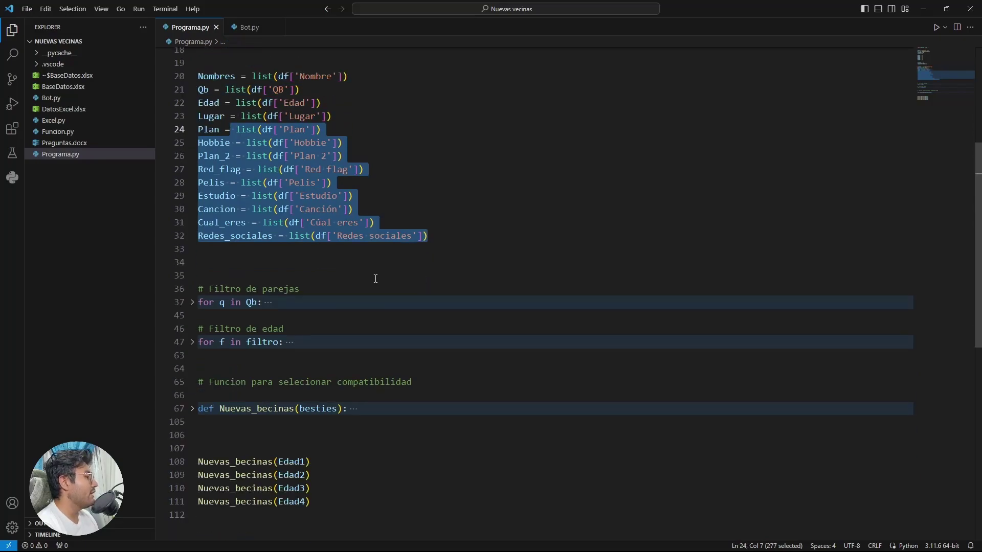
scroll(376, 279, down, 2)
Select the Qb couples-filter and age-filter loop headers in the script.
click(302, 226)
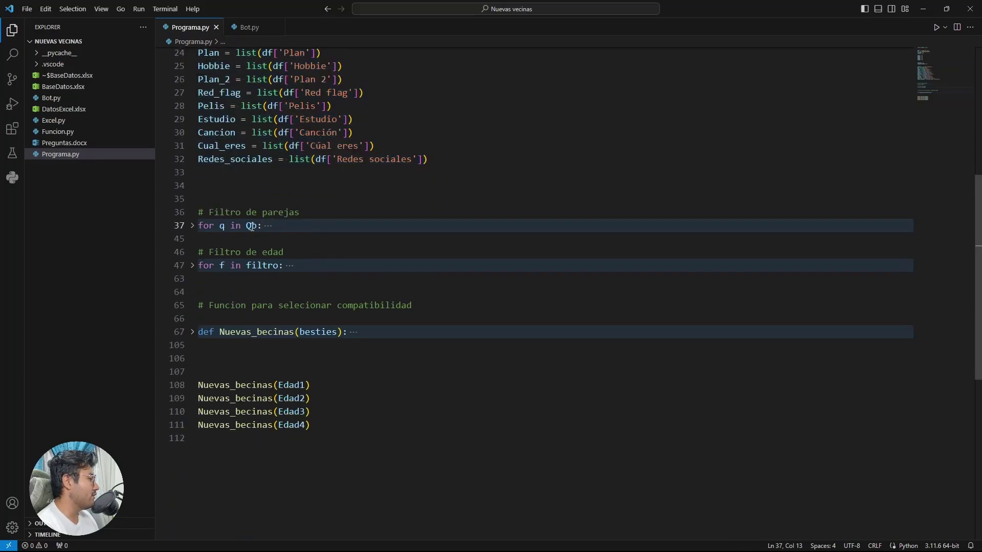
key(shift+Home)
drag(330, 267, 205, 267)
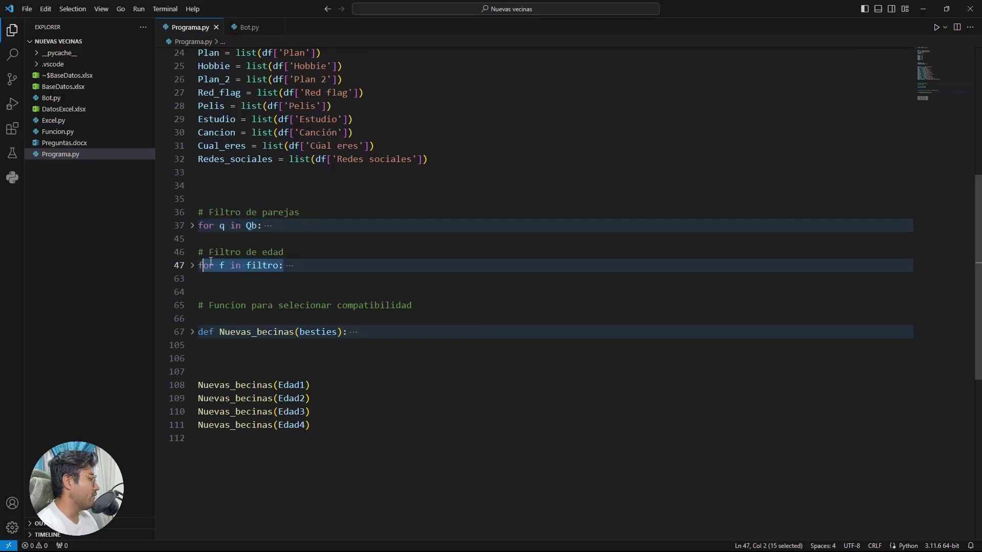
scroll(225, 269, down, 1)
scroll(228, 253, down, 2)
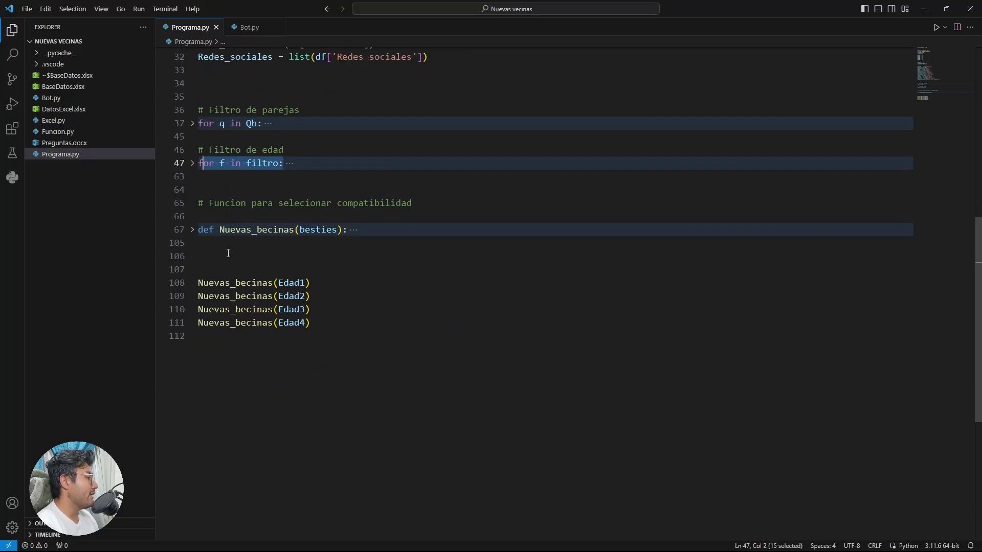
click(239, 255)
Expand the Nuevas_becinas compatibility function and scroll through its code.
click(193, 230)
scroll(215, 251, down, 1)
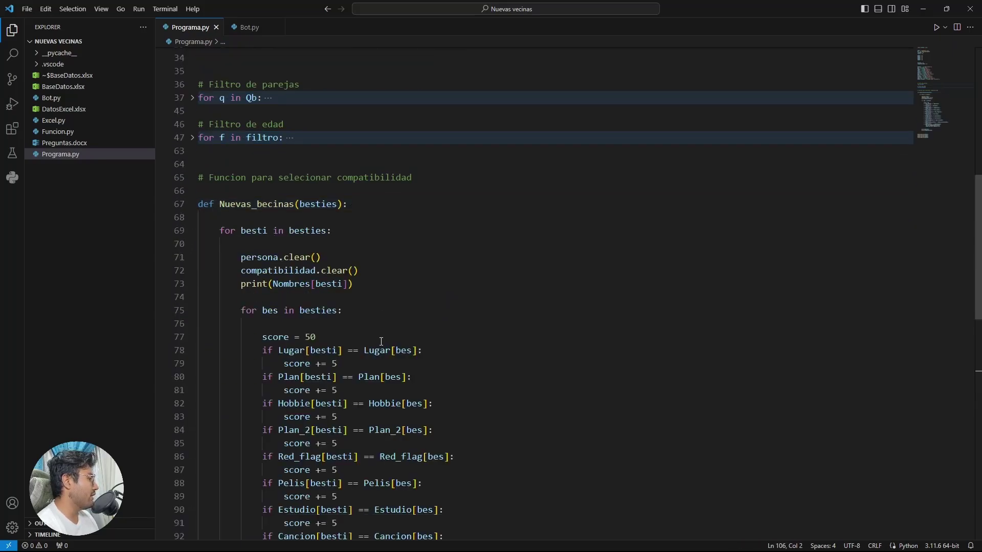
scroll(256, 276, down, 5)
scroll(297, 302, down, 2)
scroll(322, 315, down, 1)
scroll(323, 315, up, 1)
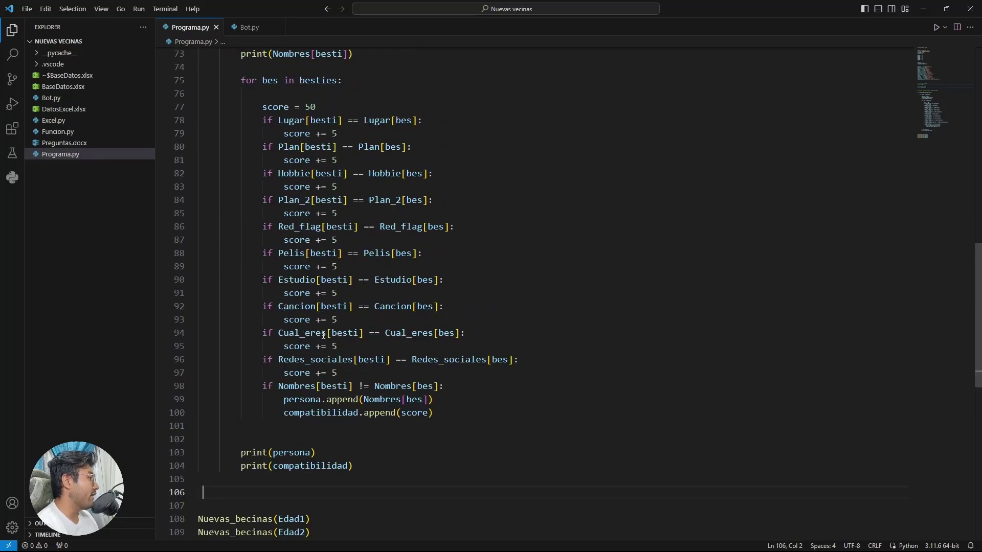
scroll(340, 336, up, 3)
scroll(383, 242, down, 3)
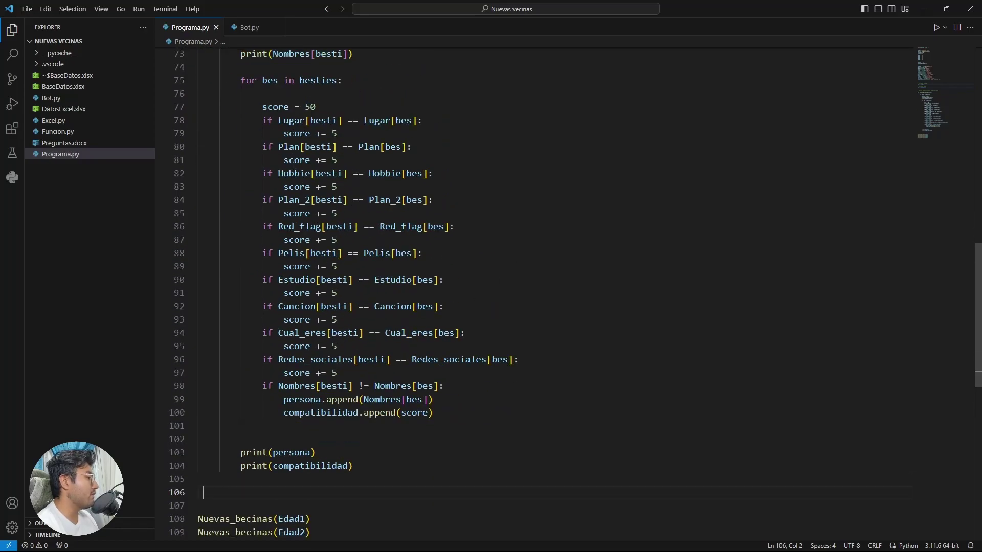
scroll(354, 212, up, 2)
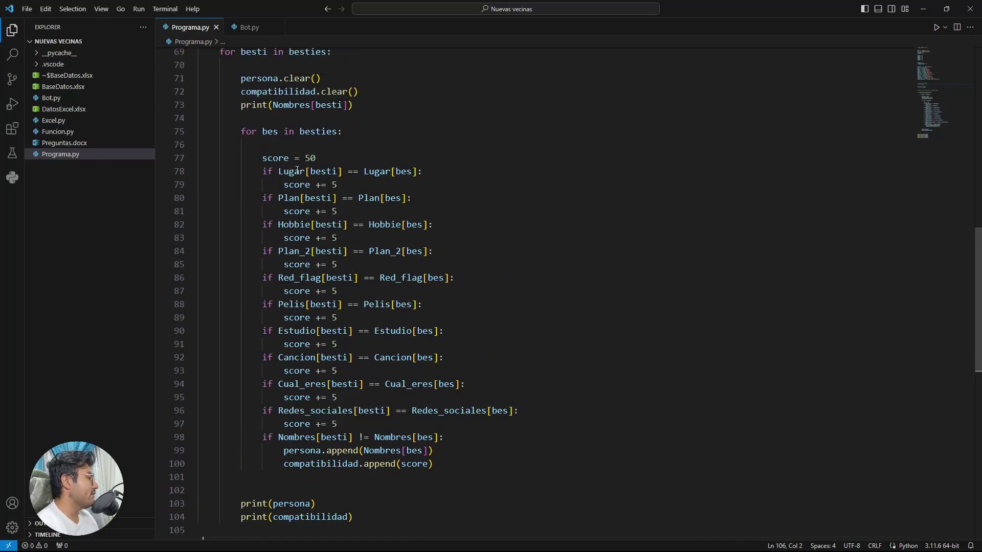
scroll(308, 189, down, 3)
scroll(302, 187, up, 1)
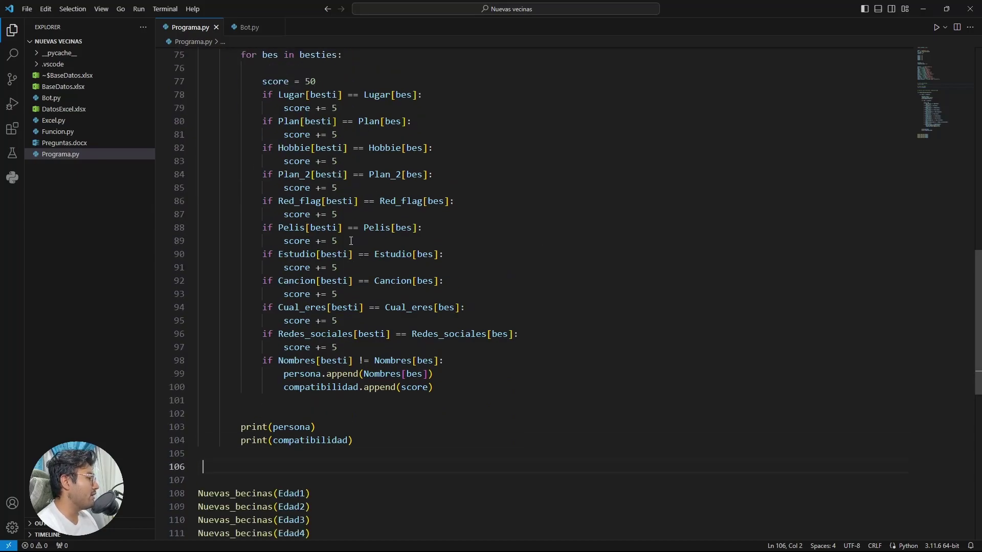
scroll(290, 182, up, 2)
scroll(536, 248, up, 4)
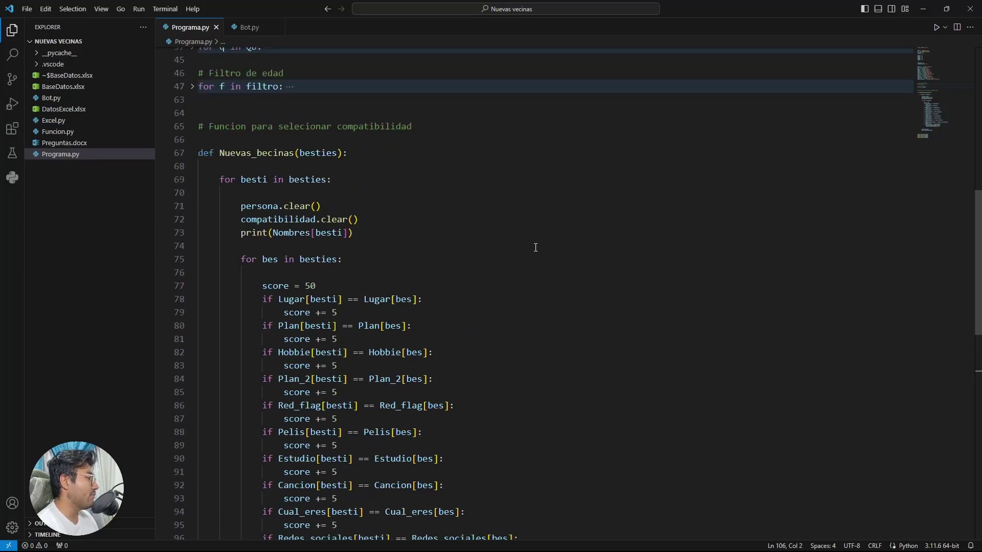
scroll(204, 153, up, 2)
Expand the age-filter loop, collapse Nuevas_becinas, and open the terminal after the Edad calls.
click(193, 141)
scroll(191, 148, down, 2)
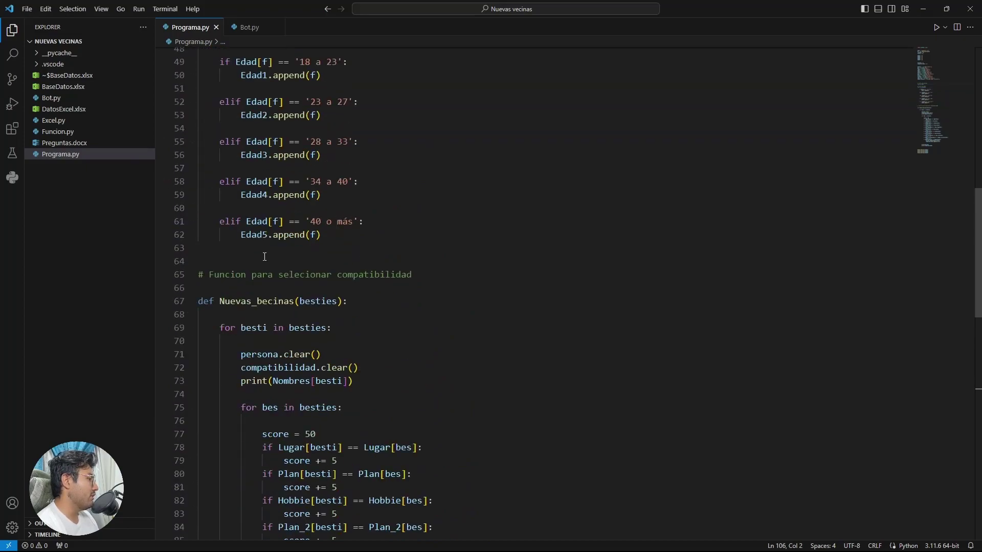
scroll(189, 156, down, 3)
click(193, 148)
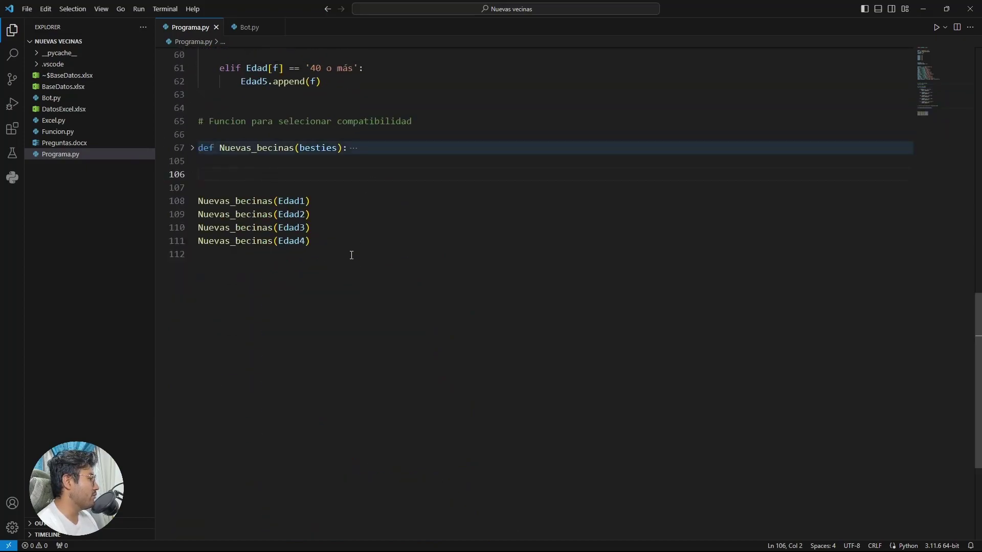
click(336, 226)
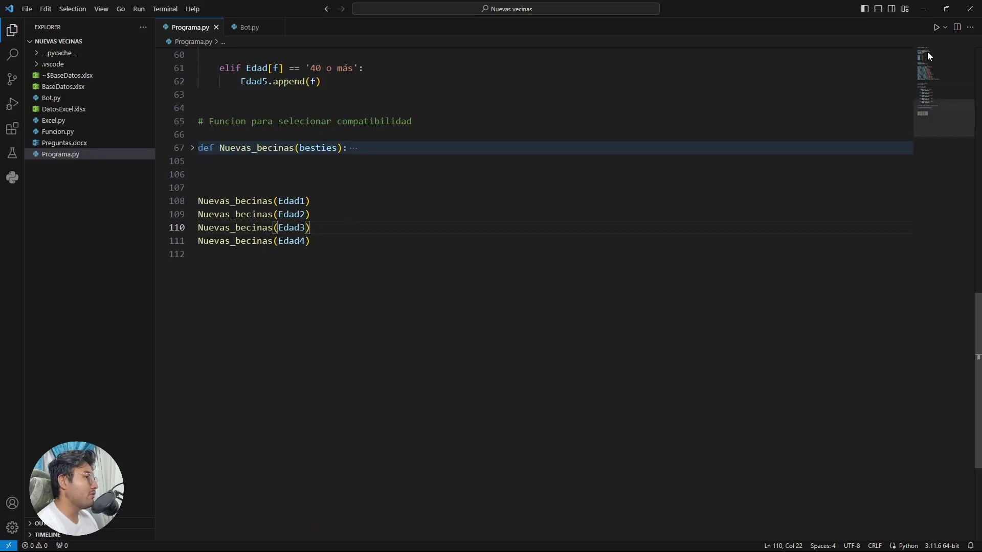
key(ctrl+grave)
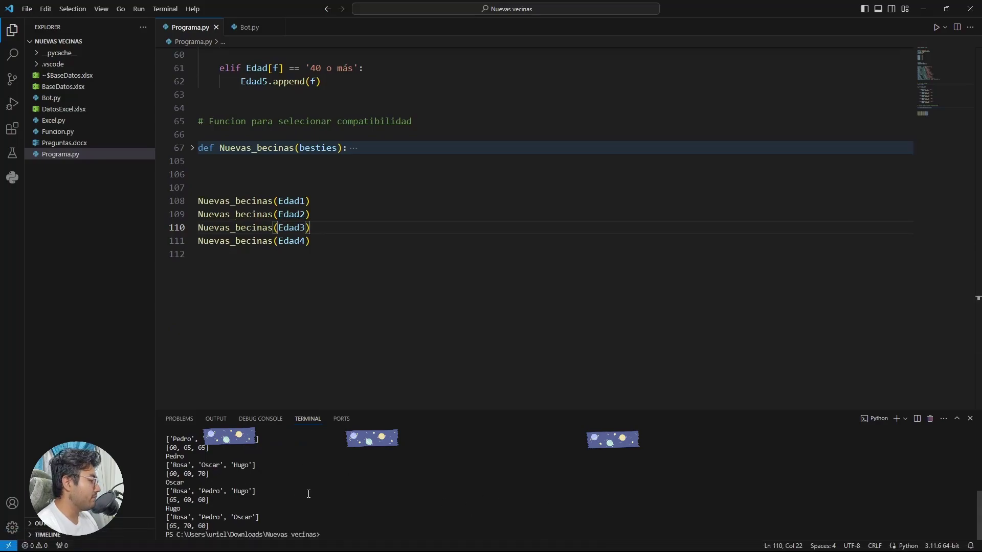
Rerun Programa.py and highlight Karla in María's matches, then Karla's own matches and scores.
key(Up)
key(Return)
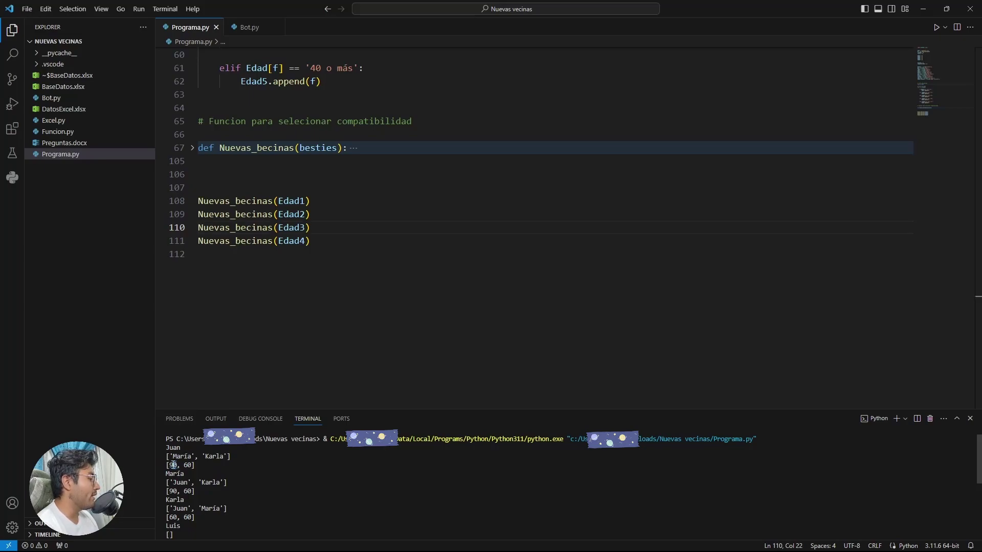
mouse_move(202, 457)
mouse_down()
mouse_move(219, 456)
mouse_move(164, 474)
mouse_move(211, 484)
mouse_up()
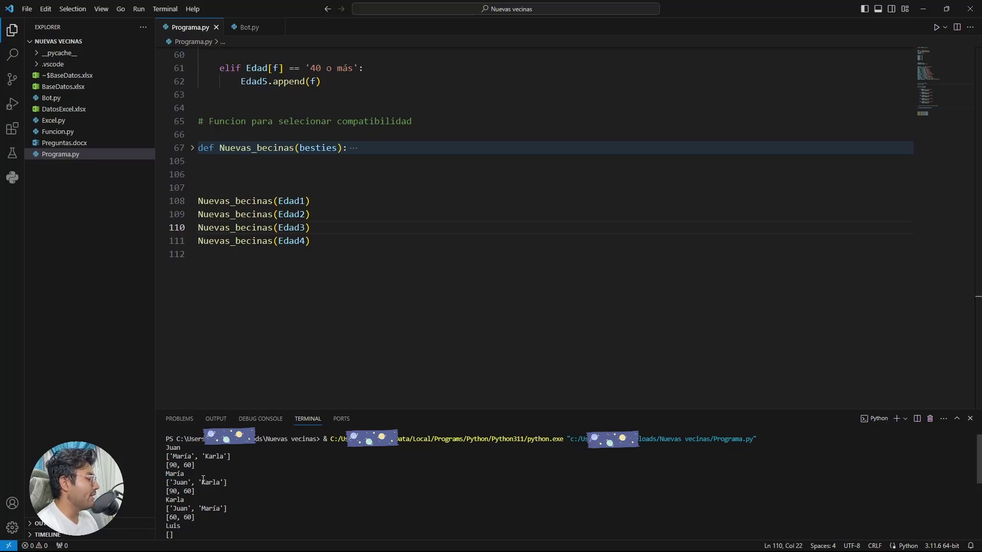
click(184, 492)
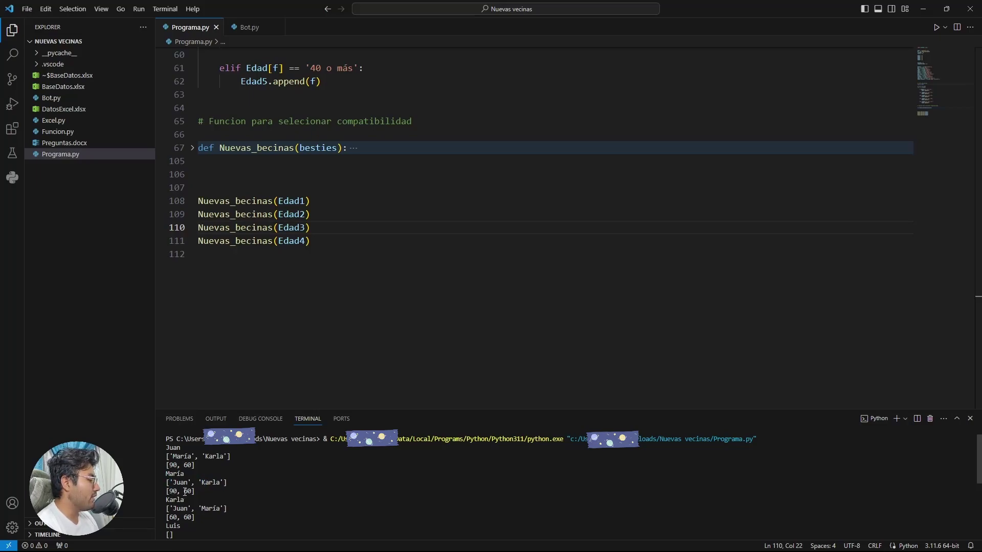
scroll(200, 495, down, 2)
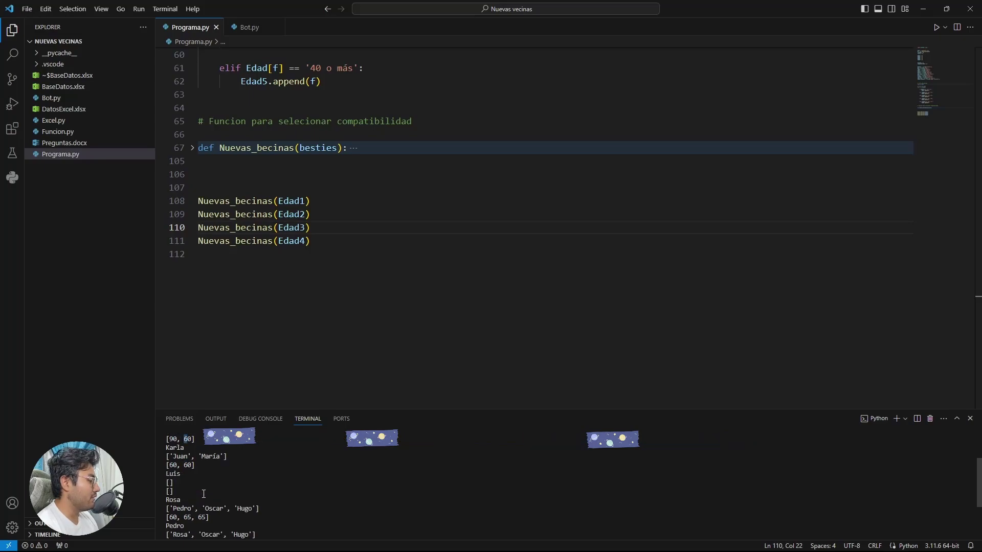
drag(170, 453, 186, 465)
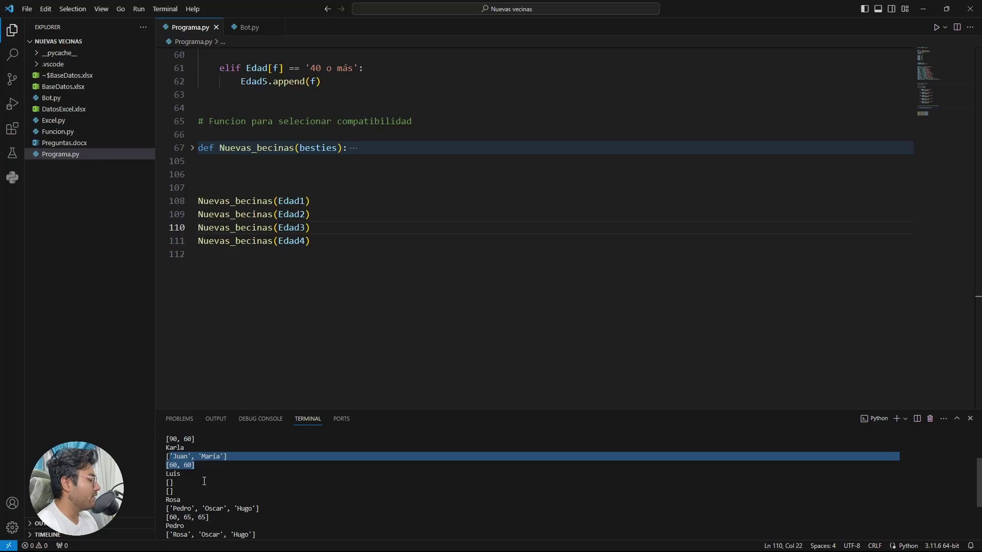
click(204, 482)
Highlight Luis's empty match results, close the terminal, and bring Excel Online forward.
scroll(197, 489, down, 3)
scroll(192, 491, up, 3)
scroll(189, 495, down, 2)
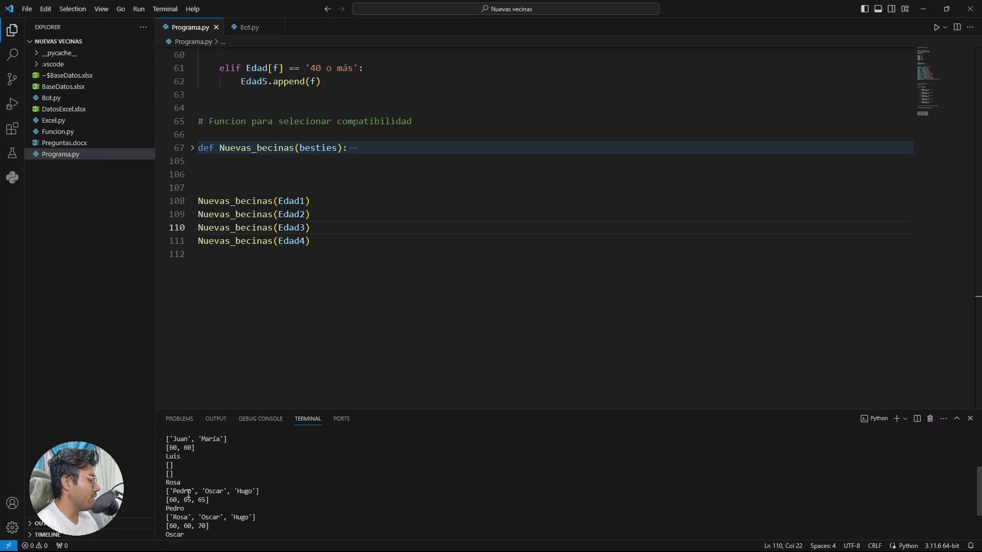
mouse_move(178, 476)
mouse_down()
mouse_move(167, 457)
mouse_move(182, 484)
mouse_up()
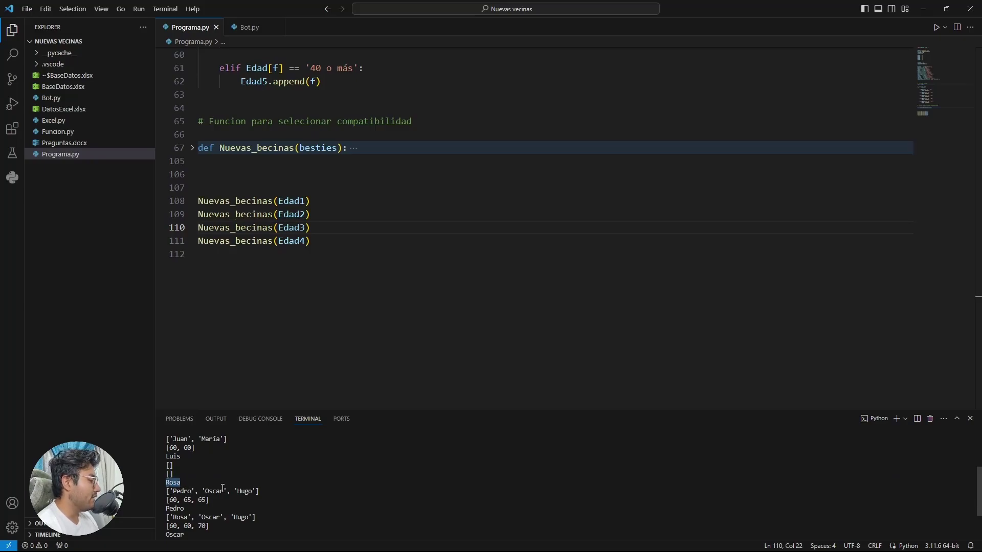
click(170, 509)
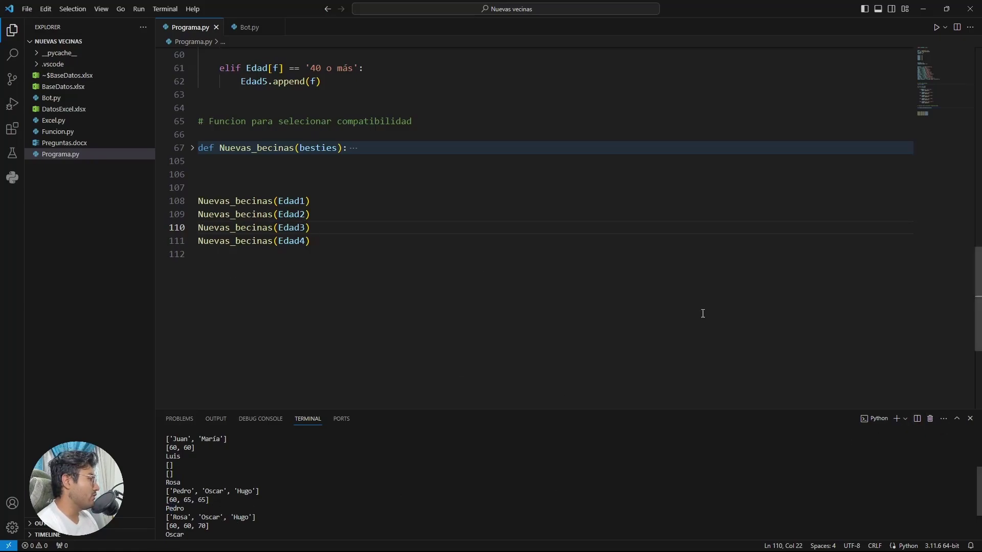
click(931, 420)
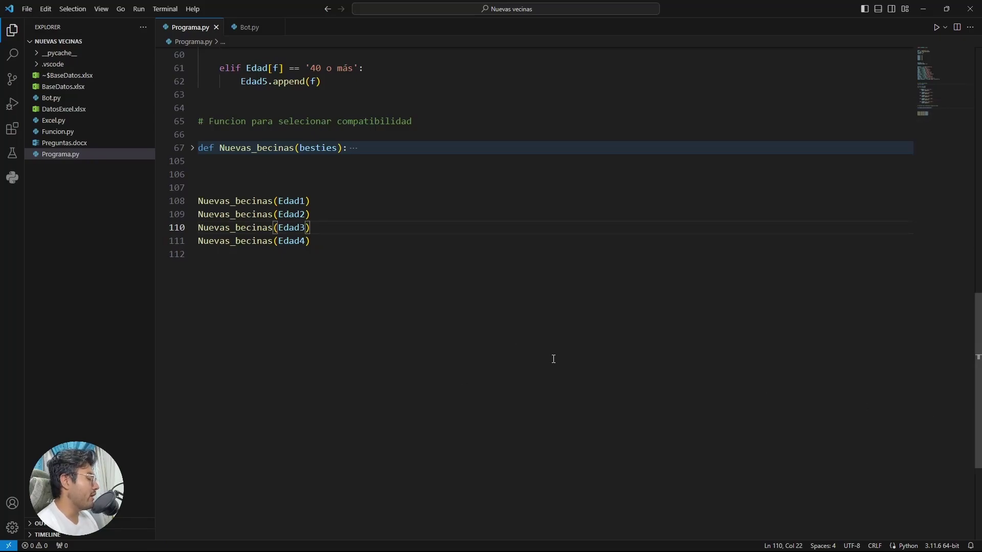
mouse_move(539, 550)
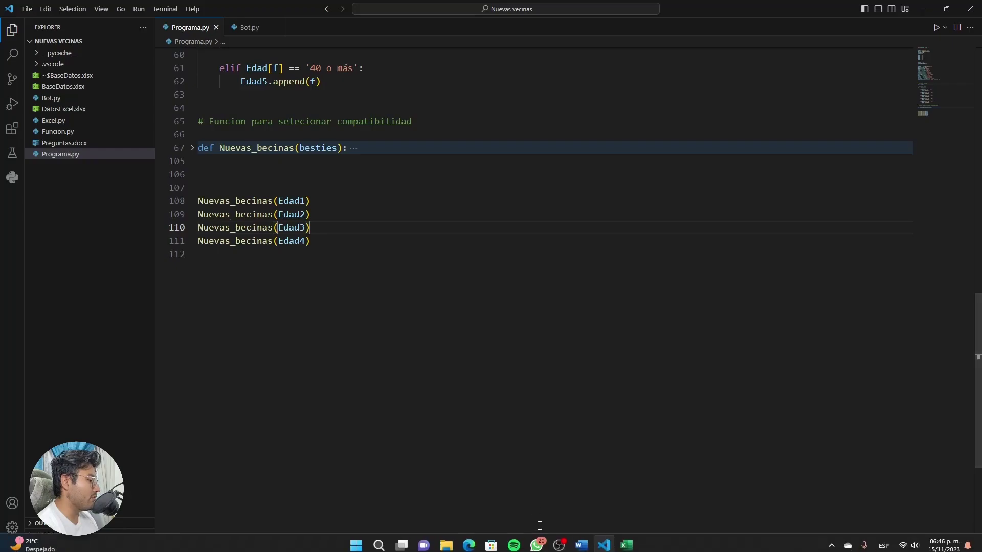
click(469, 540)
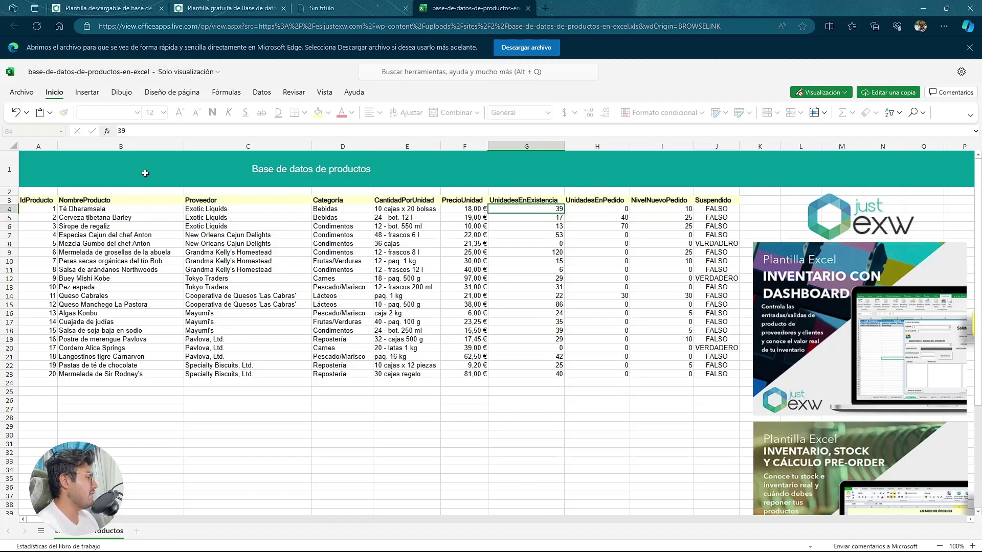
Select the IdProducto values in column A and the first product, Té Dharamsala, beside ID in A4.
click(37, 211)
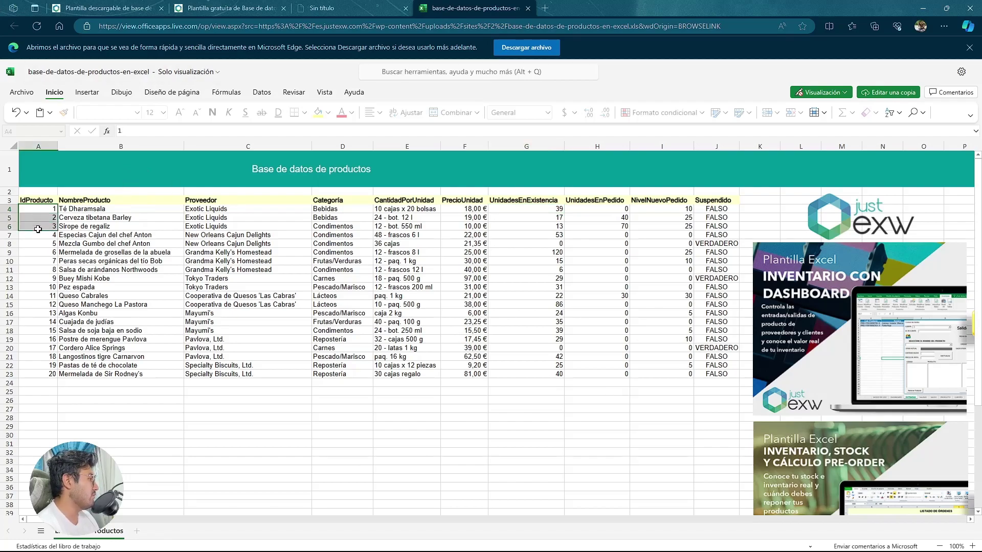
click(43, 330)
click(47, 375)
mouse_move(44, 374)
mouse_down()
mouse_move(45, 206)
mouse_move(46, 328)
mouse_up()
click(112, 422)
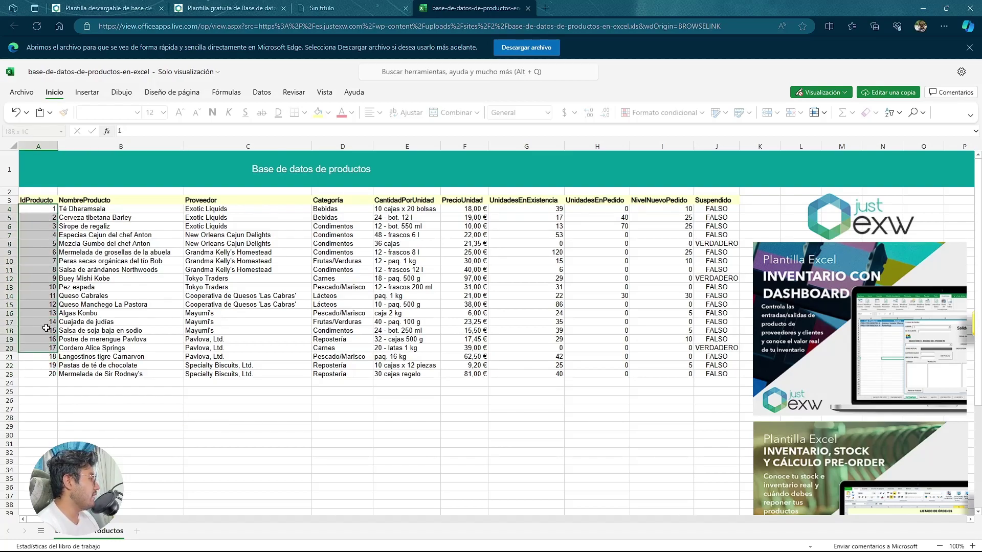
click(80, 218)
click(91, 209)
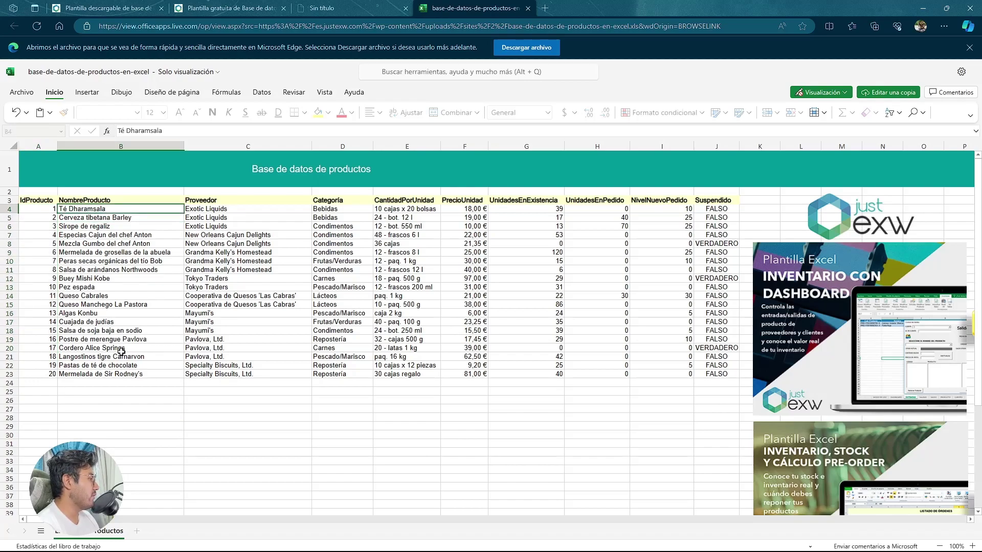
click(47, 211)
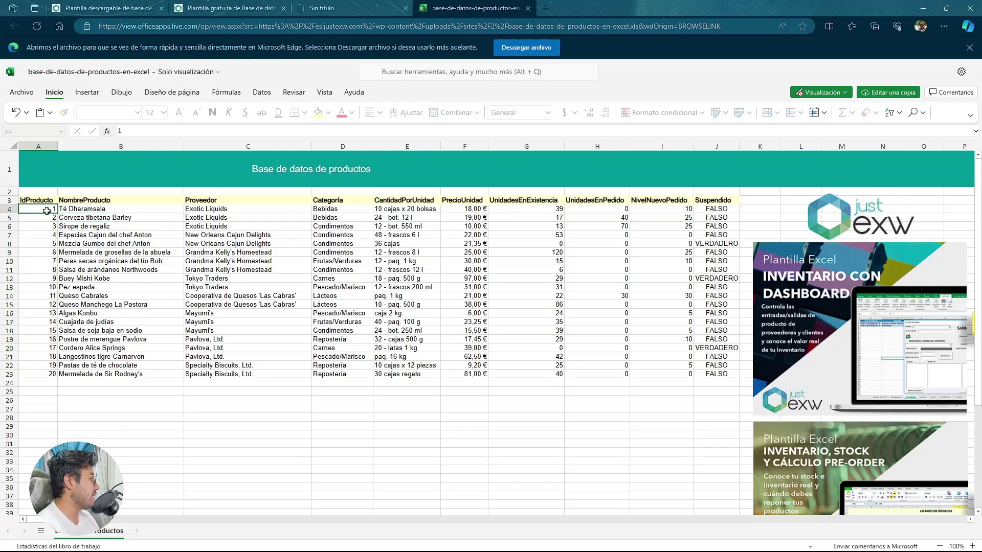
click(89, 211)
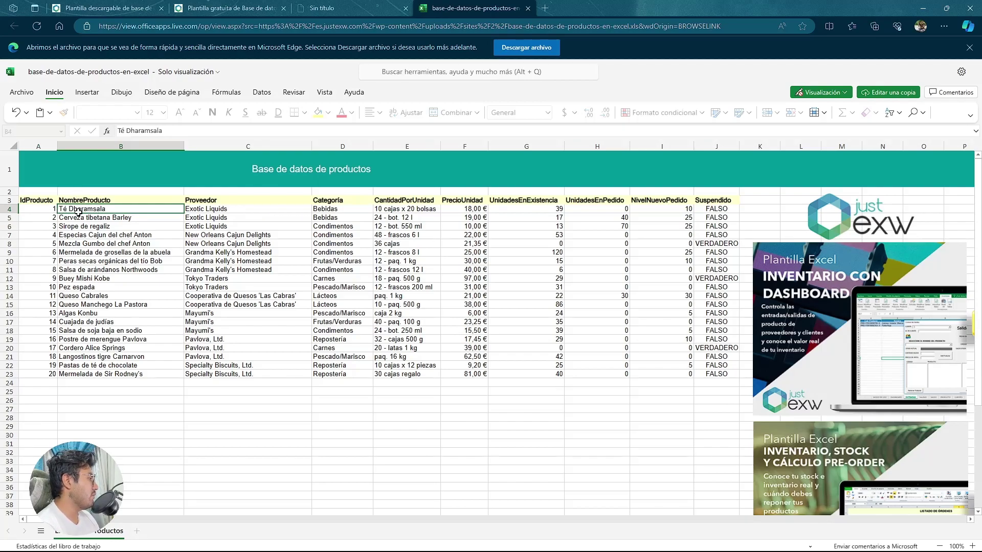
Scroll Programa.py, select Nombres and besti on line 73, then minimize VS Code.
click(604, 541)
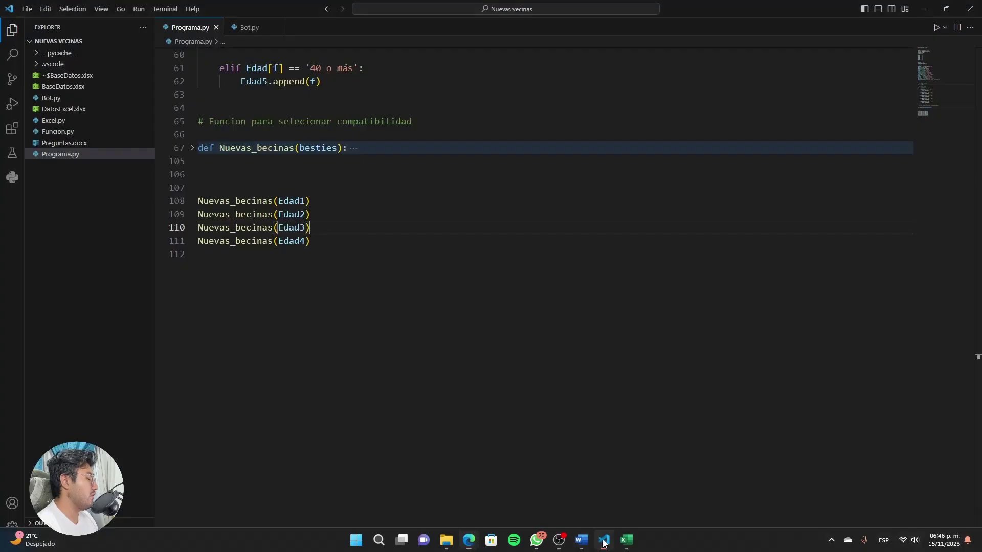
scroll(252, 241, up, 3)
scroll(288, 256, up, 3)
scroll(288, 256, up, 3)
scroll(288, 256, up, 5)
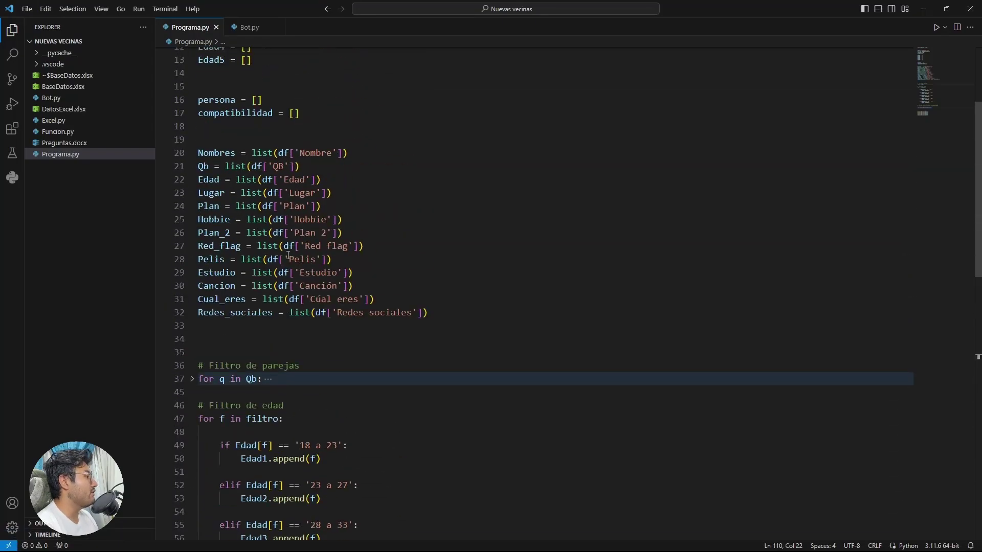
scroll(287, 261, down, 10)
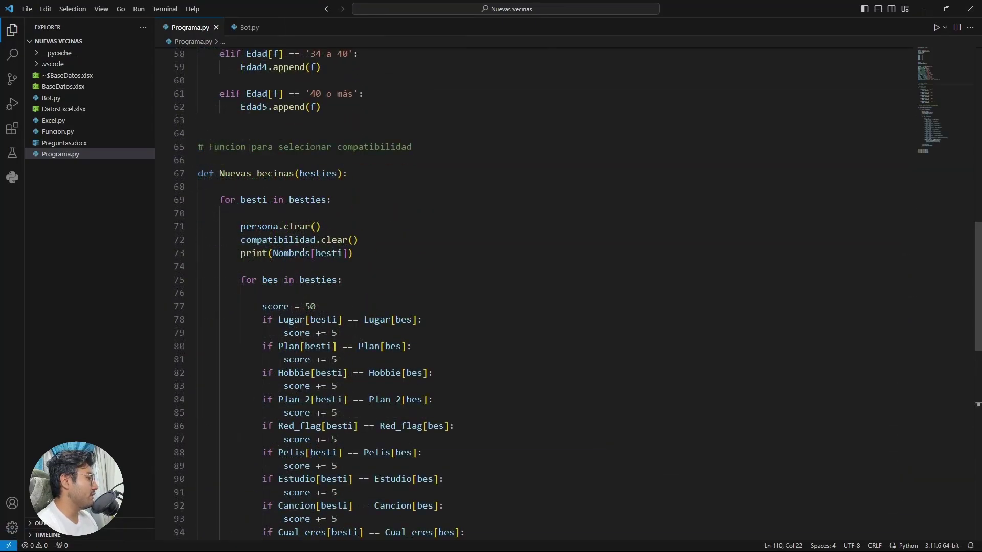
double_click(279, 253)
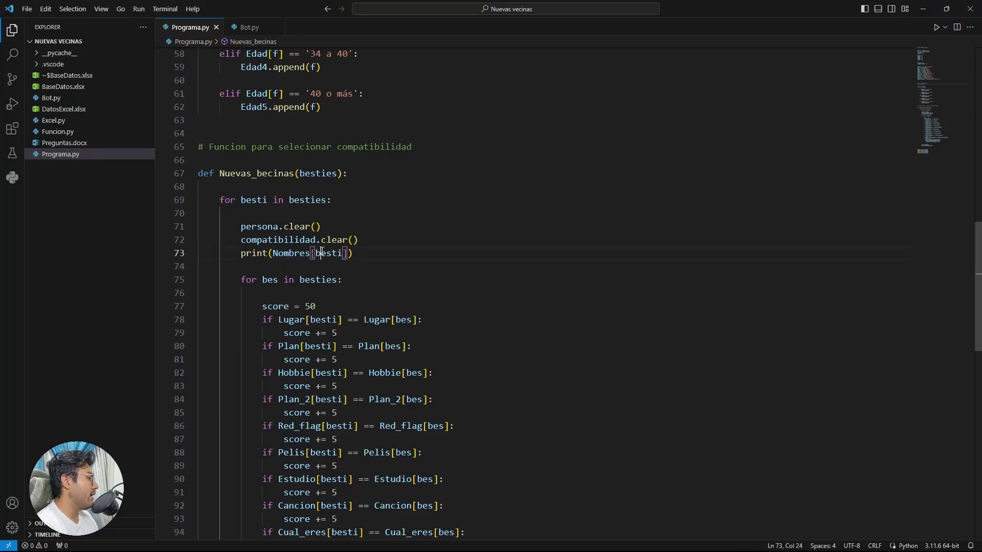
drag(331, 254, 343, 254)
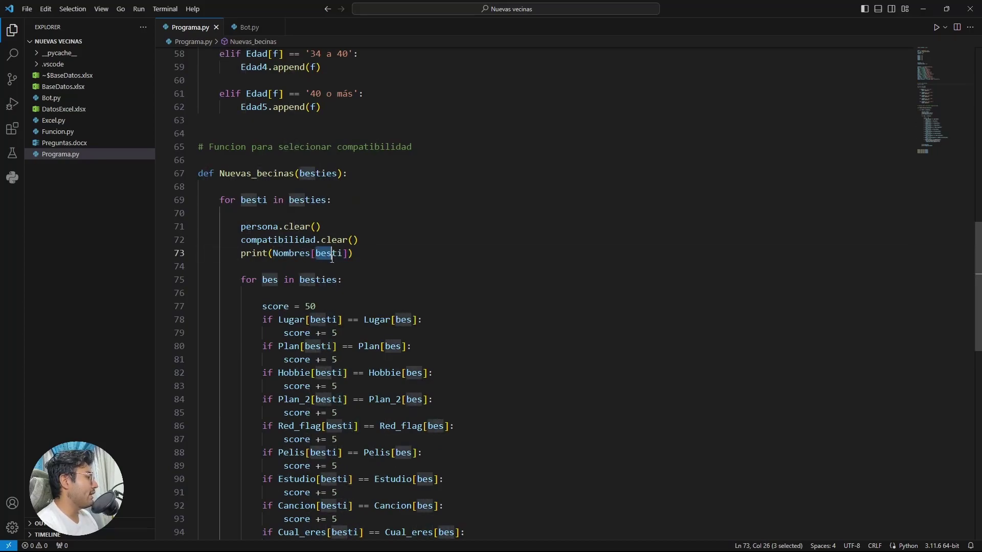
click(923, 8)
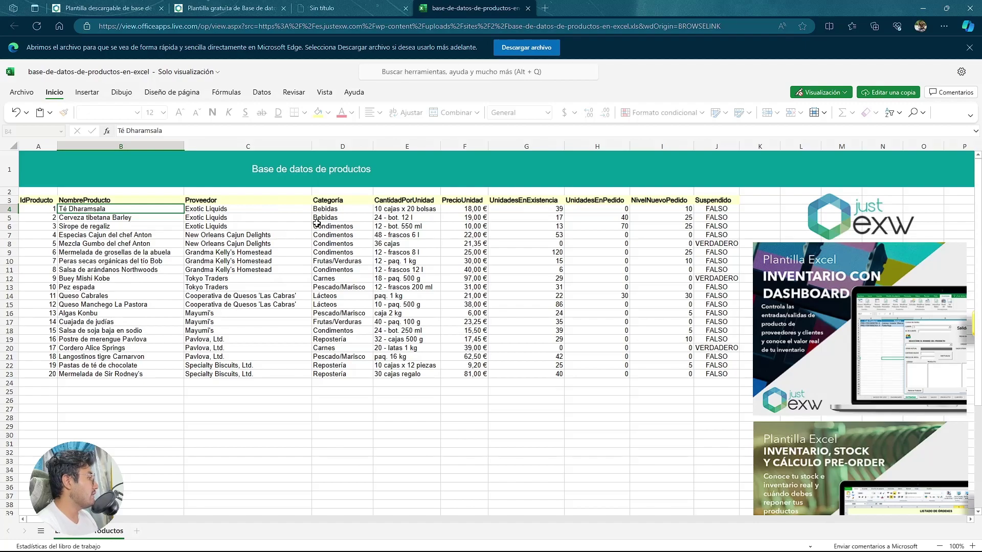
click(332, 210)
click(326, 218)
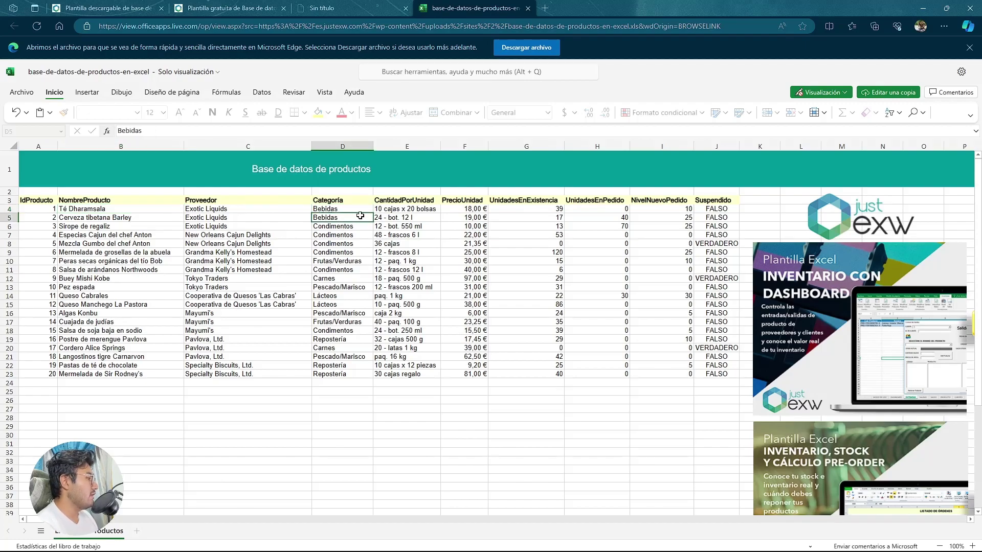
click(330, 210)
click(333, 220)
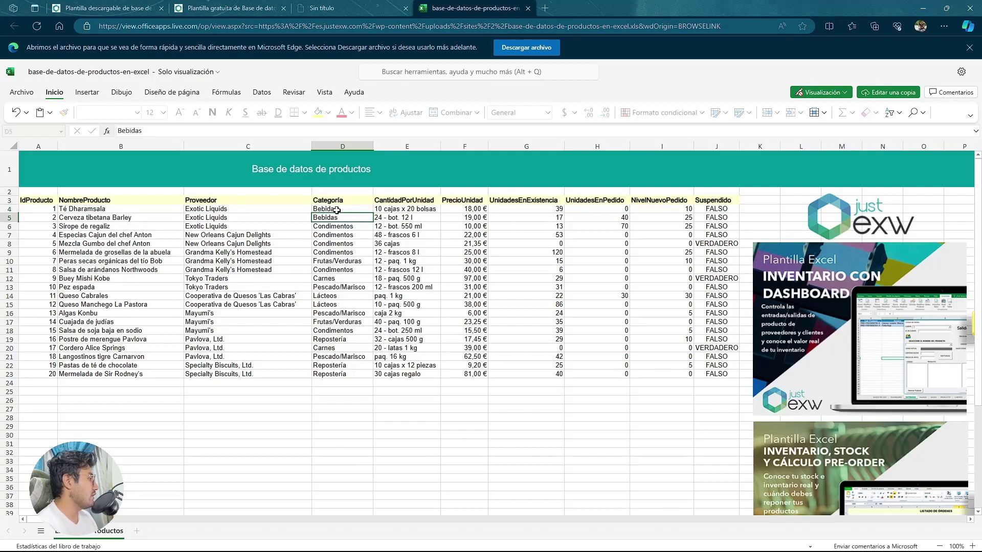
click(337, 210)
click(332, 219)
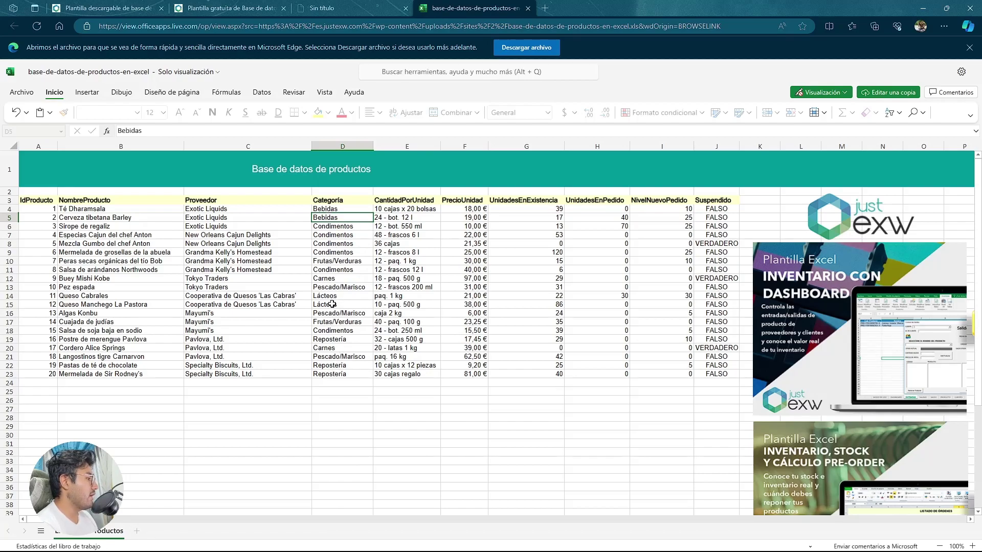
drag(332, 304, 330, 289)
click(337, 341)
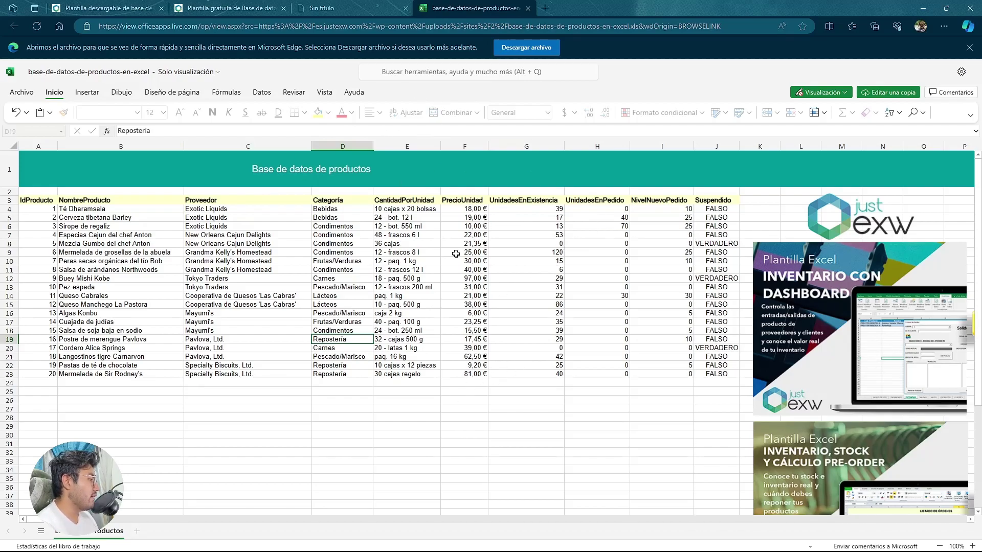
mouse_move(34, 201)
mouse_down()
mouse_move(689, 355)
mouse_move(724, 373)
mouse_up()
click(406, 408)
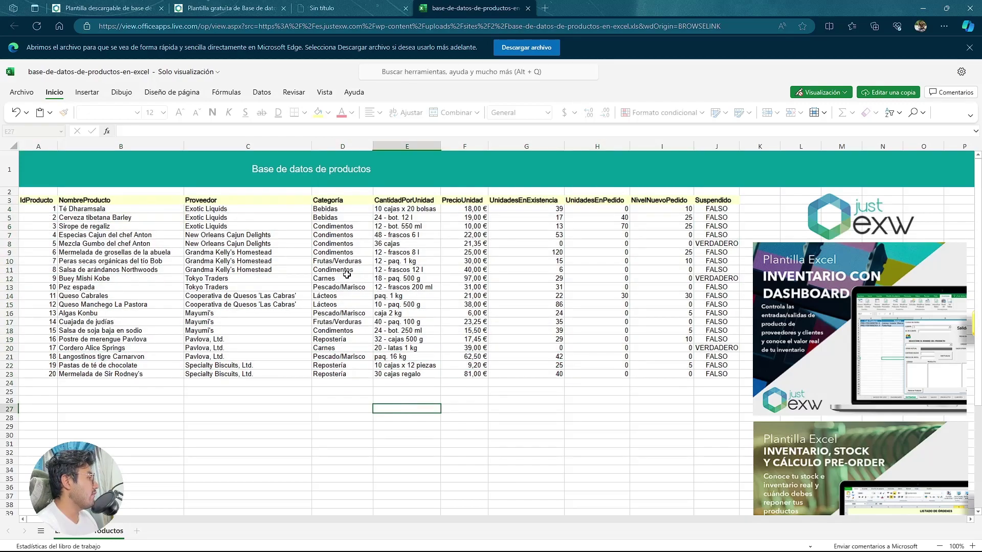
drag(36, 206, 227, 368)
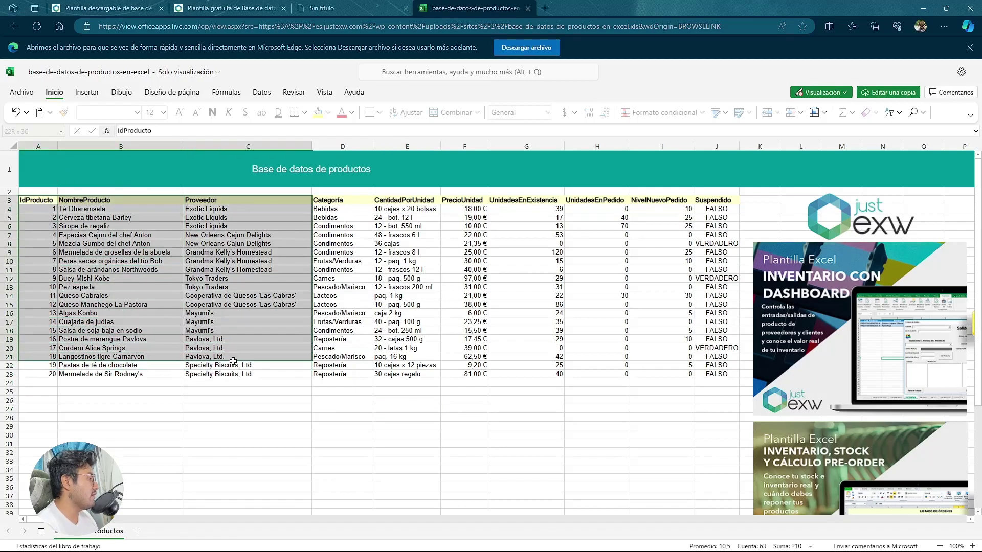
drag(227, 368, 231, 374)
click(41, 203)
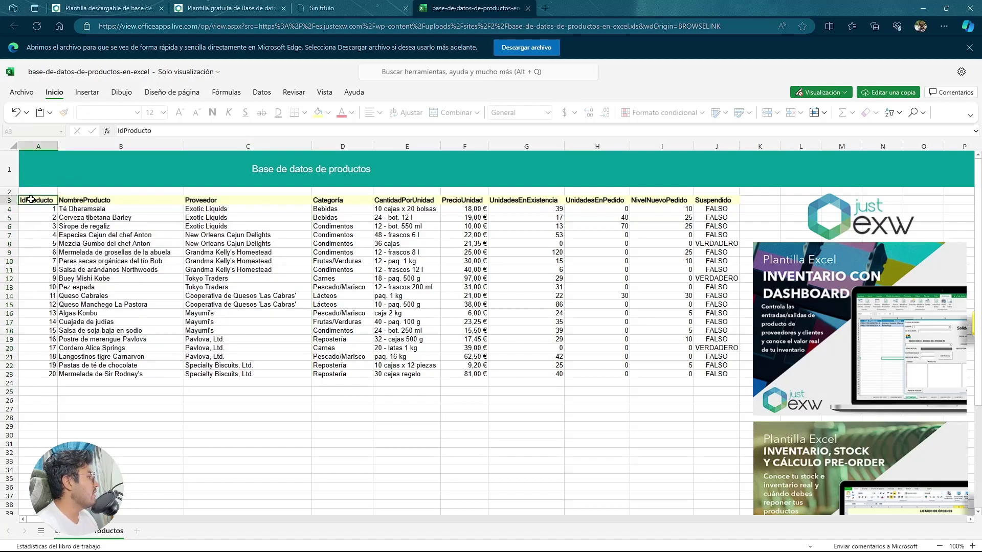
click(97, 203)
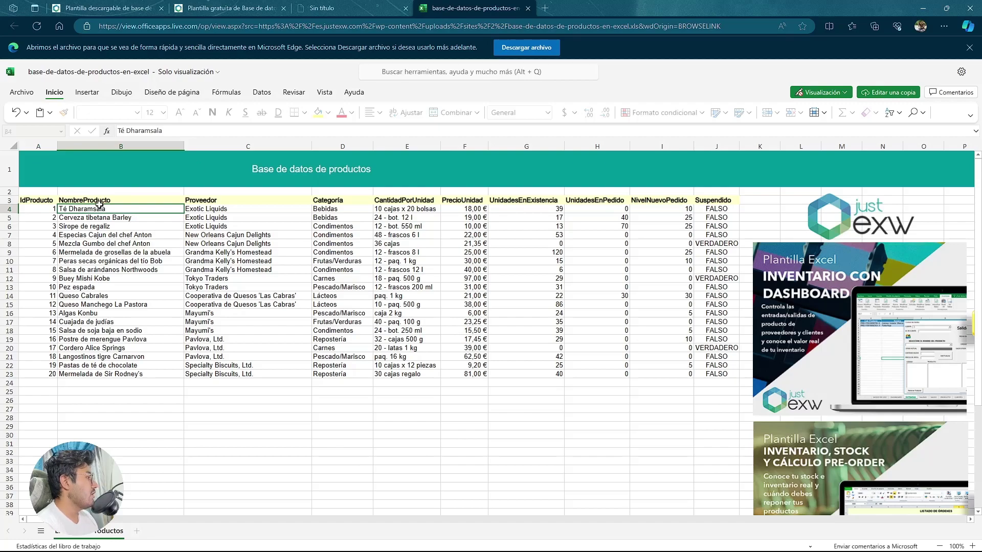
click(212, 202)
click(314, 201)
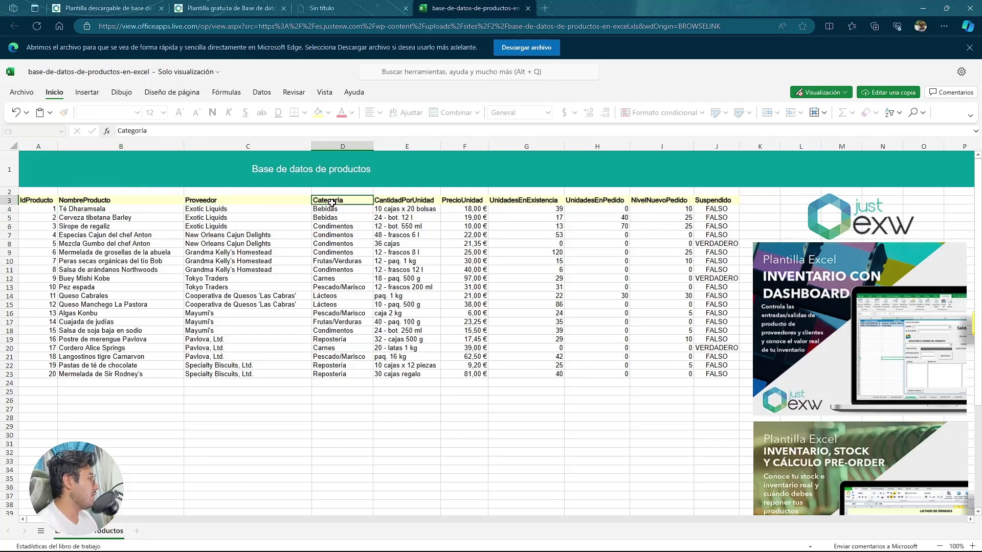
click(397, 203)
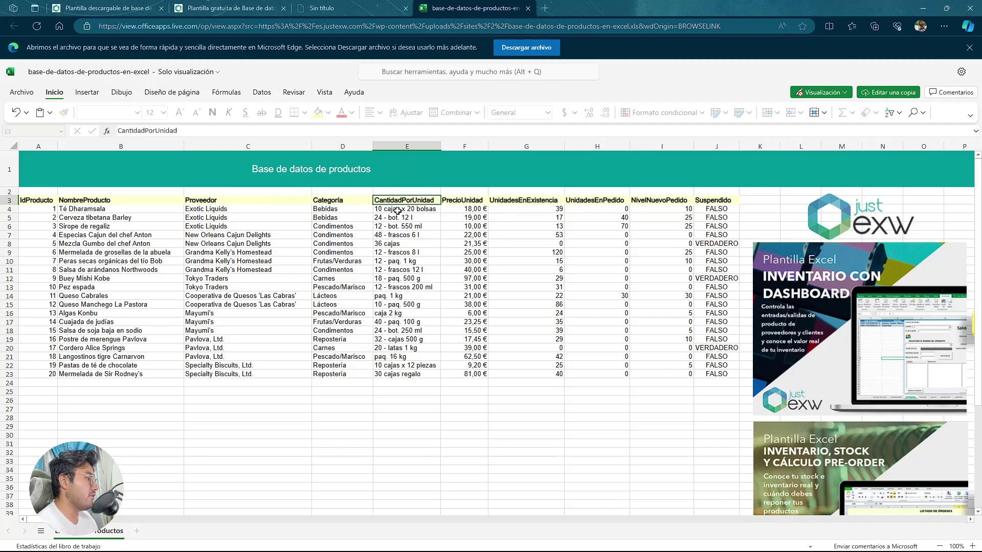
click(456, 200)
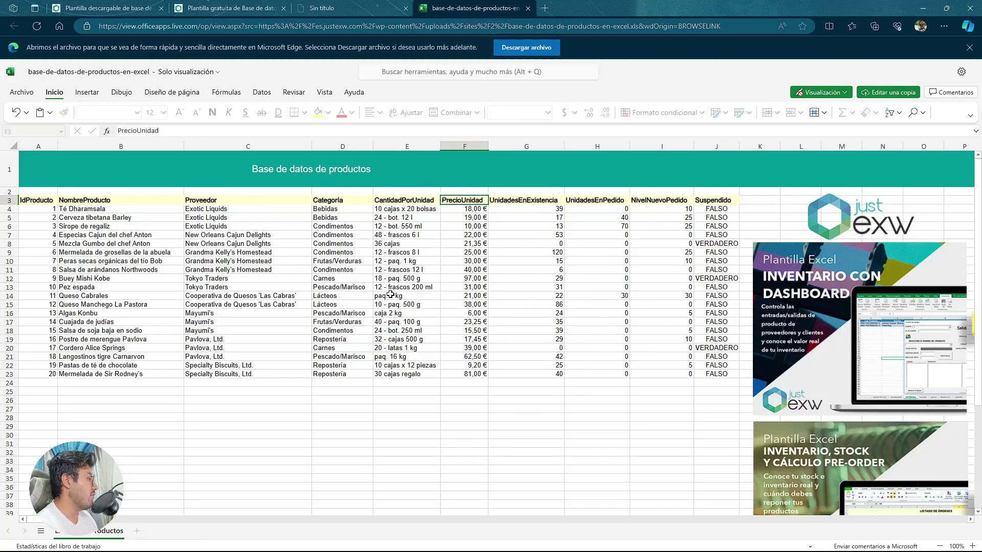
click(232, 418)
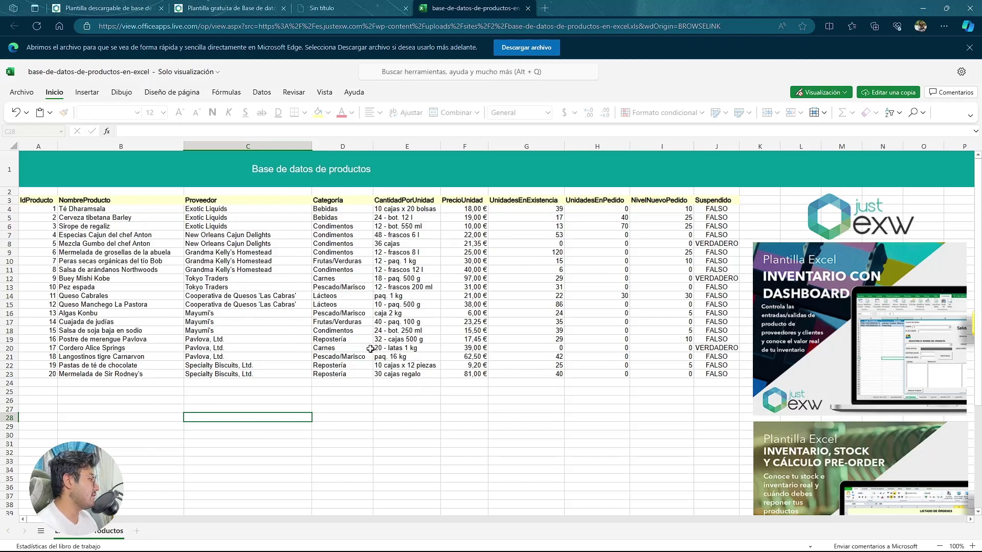
click(233, 399)
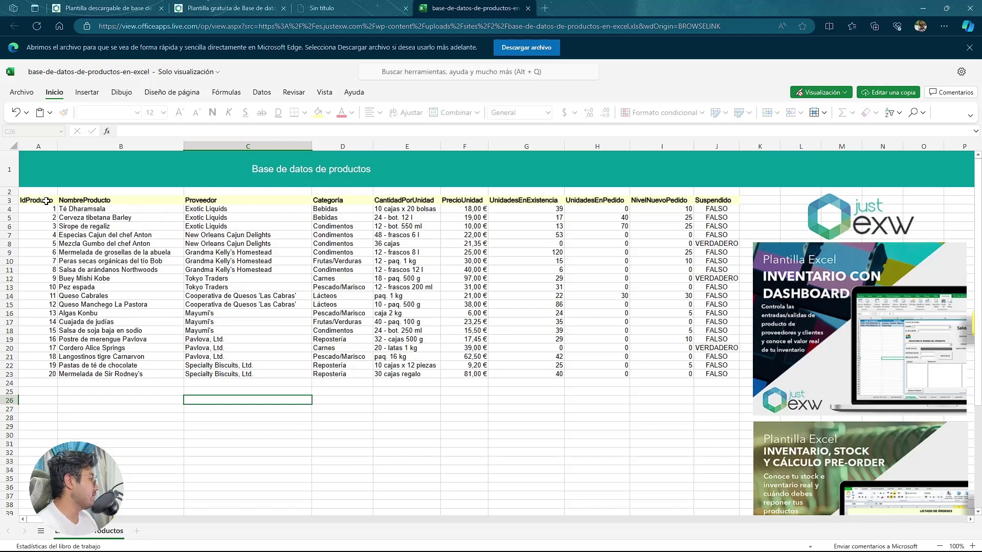
click(37, 202)
drag(35, 203, 28, 371)
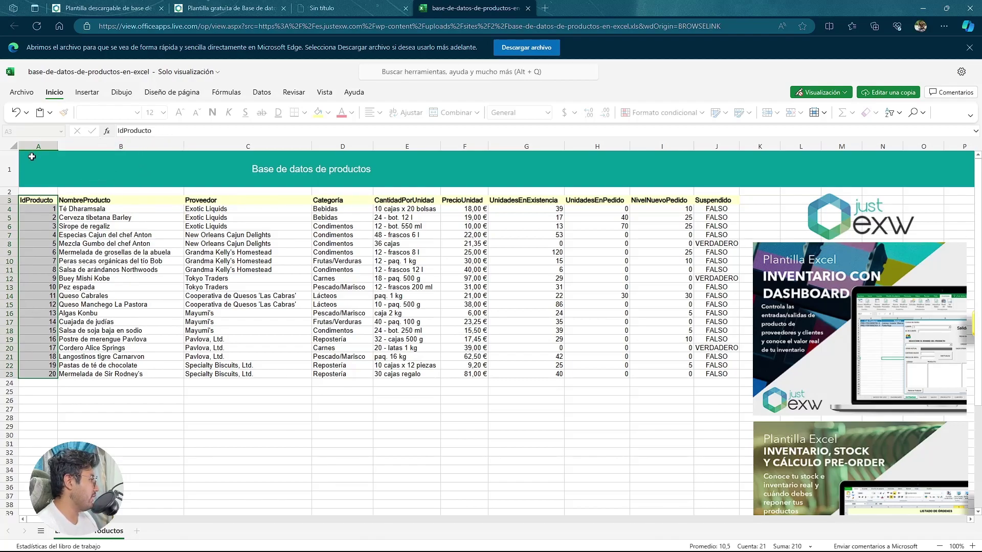
click(37, 201)
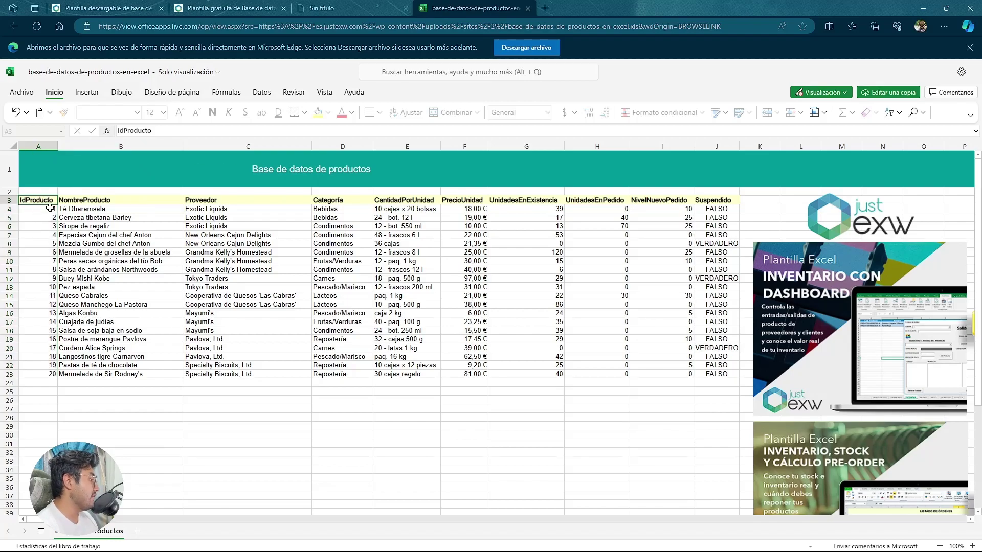
drag(47, 203, 34, 357)
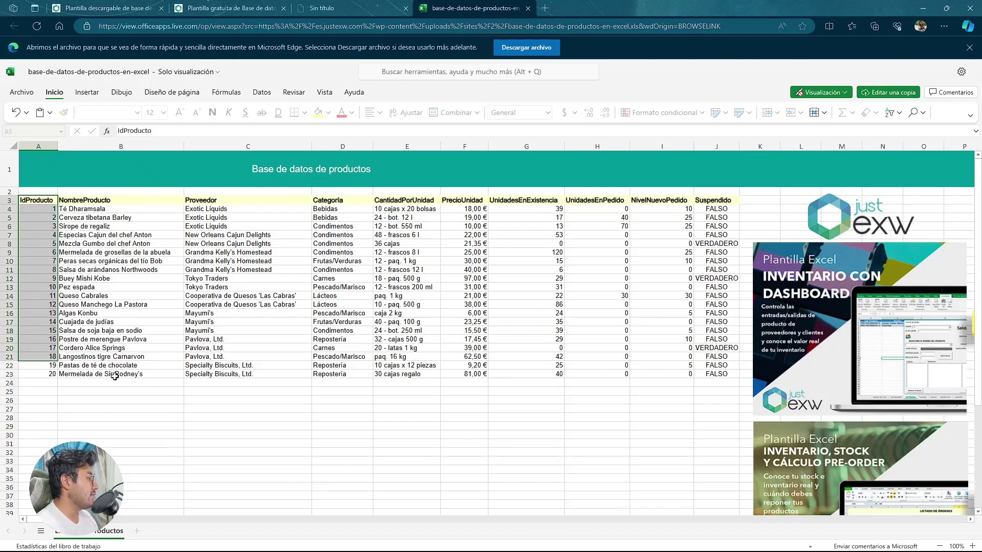
drag(114, 377, 123, 202)
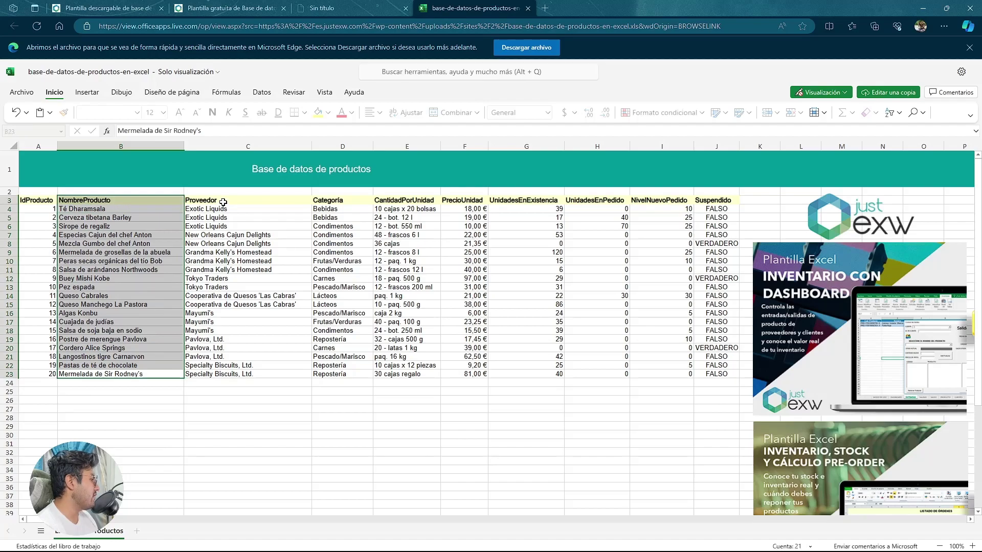
drag(205, 202, 245, 371)
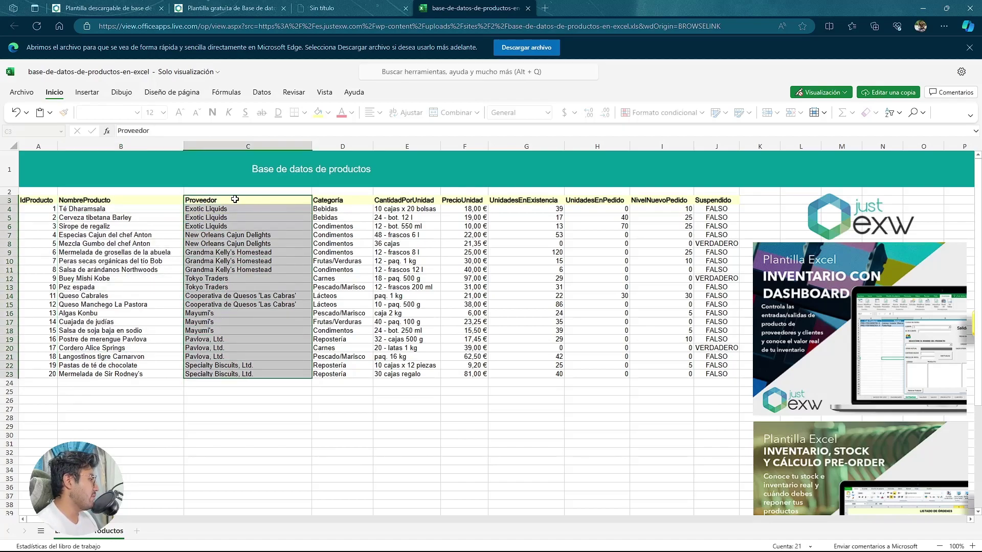
click(320, 390)
click(210, 201)
drag(210, 200, 353, 374)
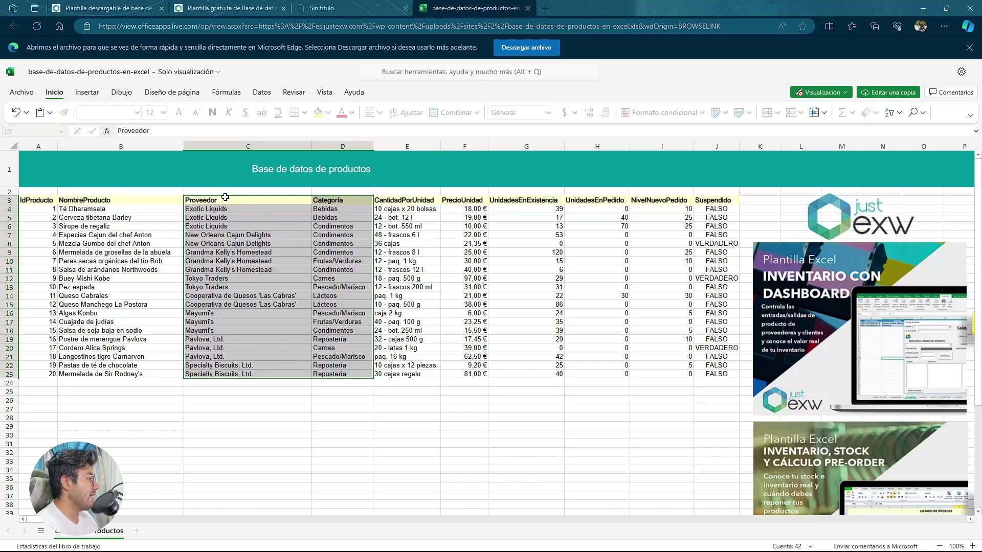
key(ctrl+Right)
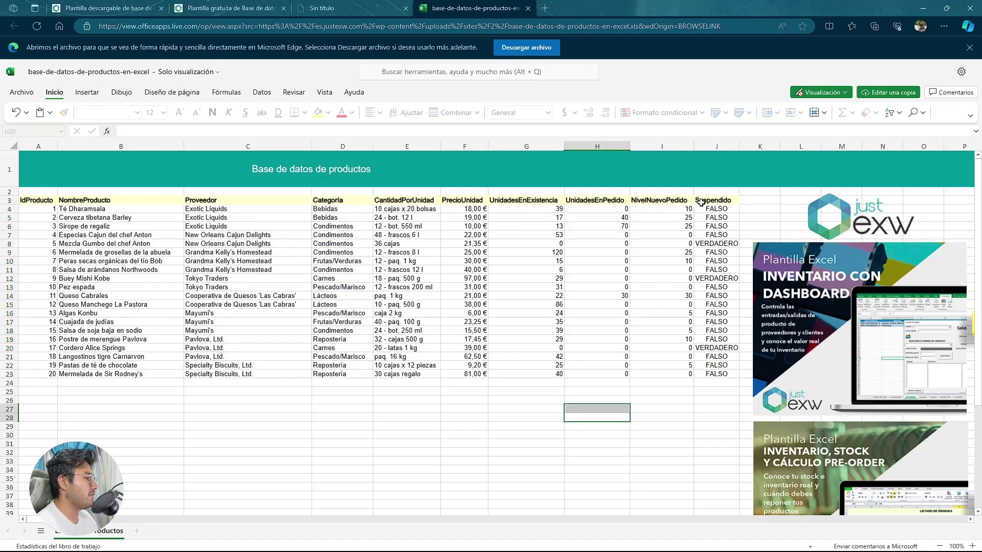
click(218, 197)
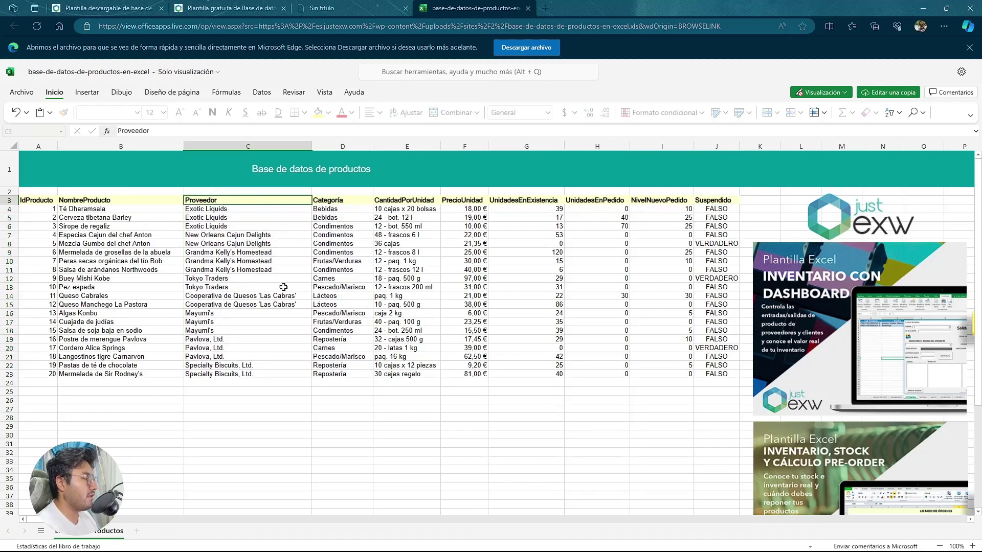
mouse_move(718, 429)
mouse_down()
mouse_move(559, 305)
mouse_move(248, 200)
mouse_up()
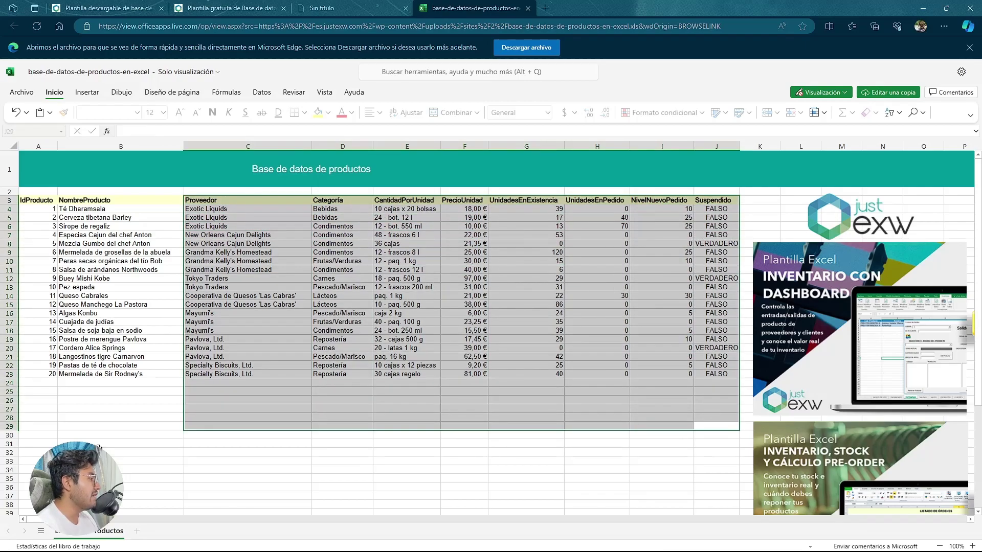
click(131, 451)
click(130, 390)
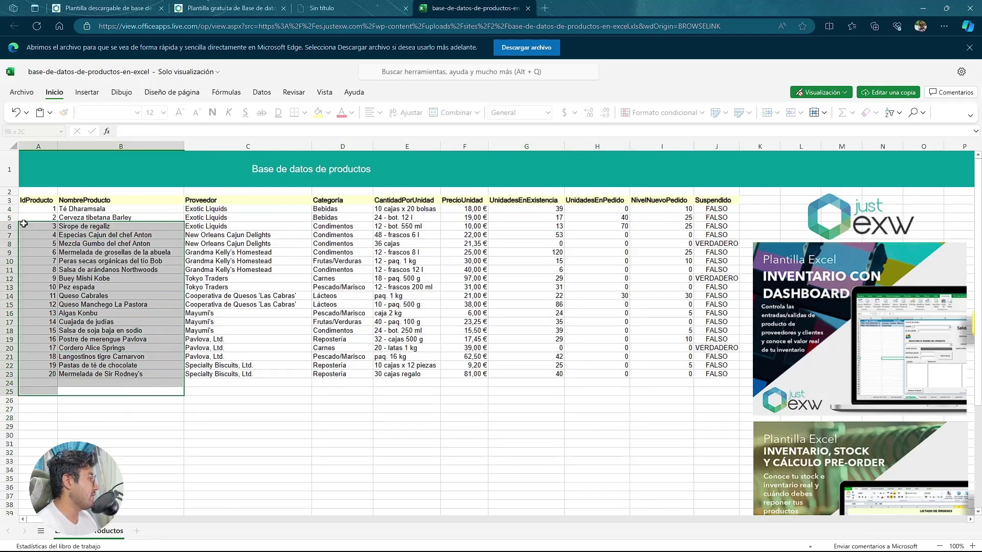
drag(131, 389, 30, 209)
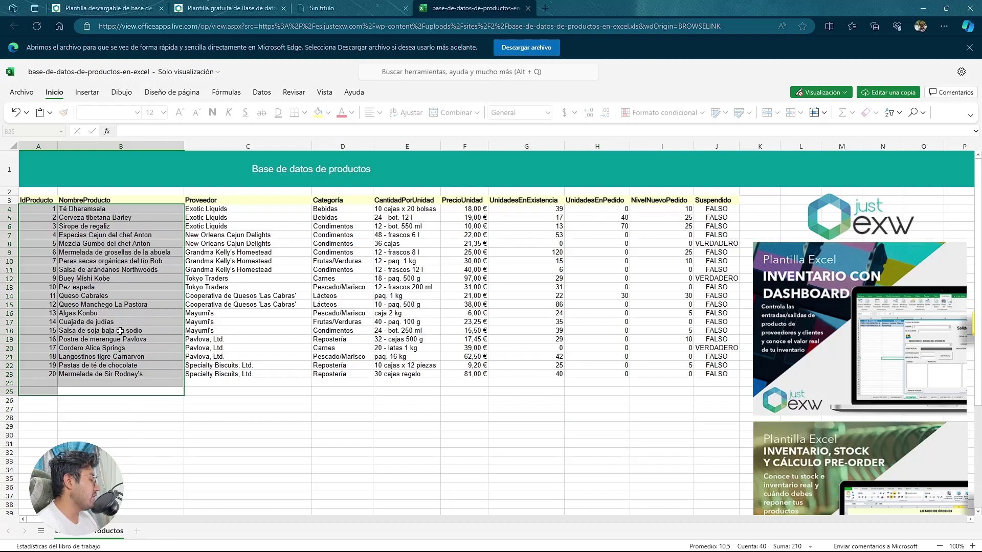
click(127, 426)
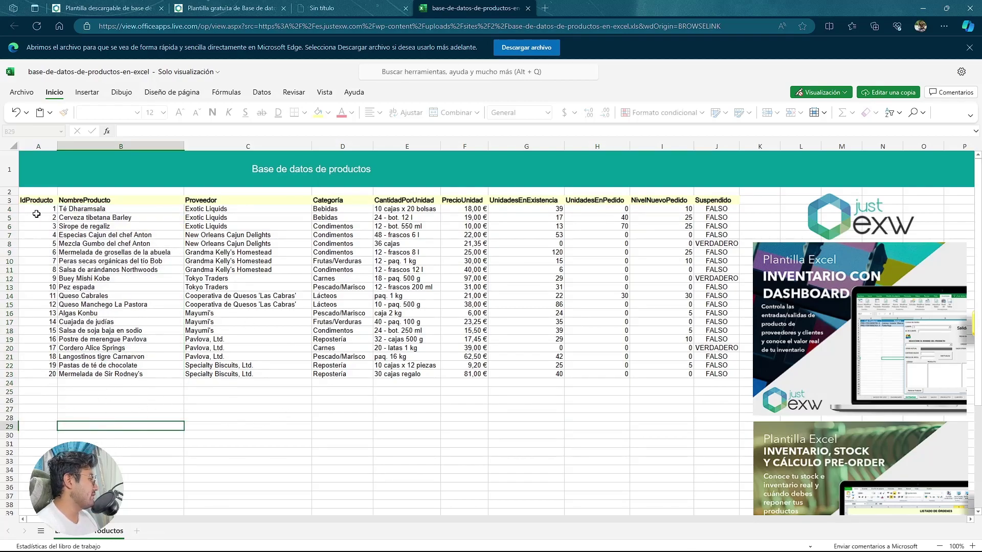
drag(36, 214, 126, 376)
click(121, 406)
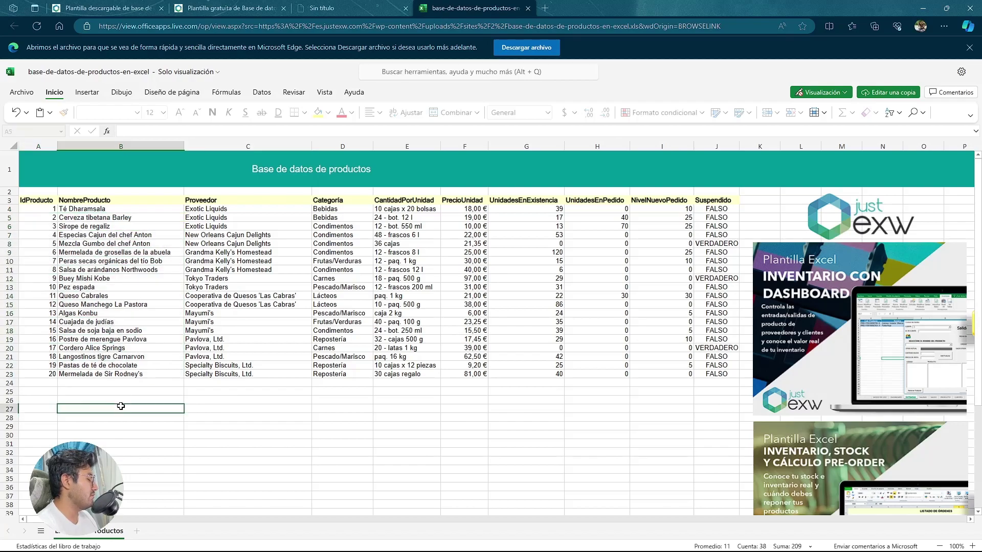
scroll(47, 276, down, 3)
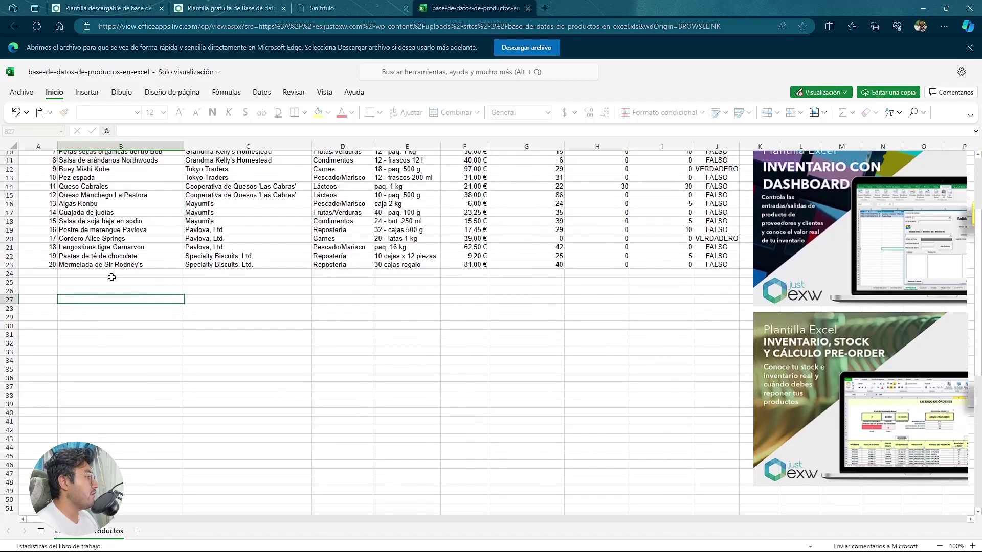
scroll(111, 278, up, 3)
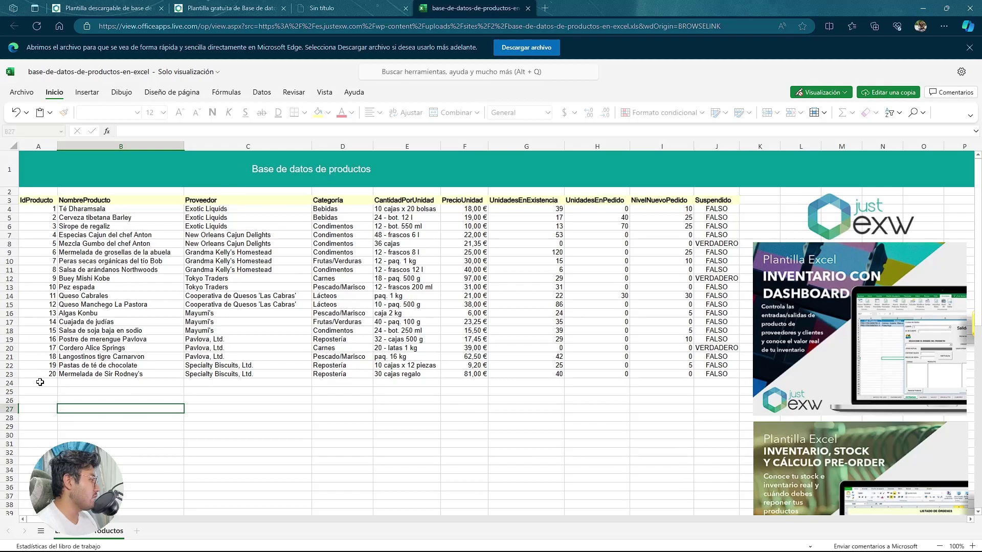
click(43, 374)
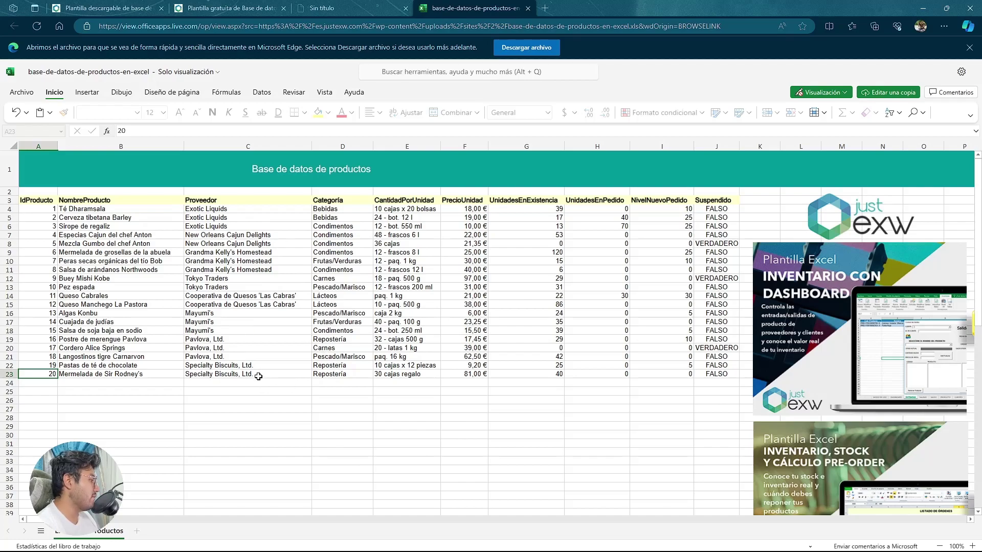
drag(258, 376, 215, 210)
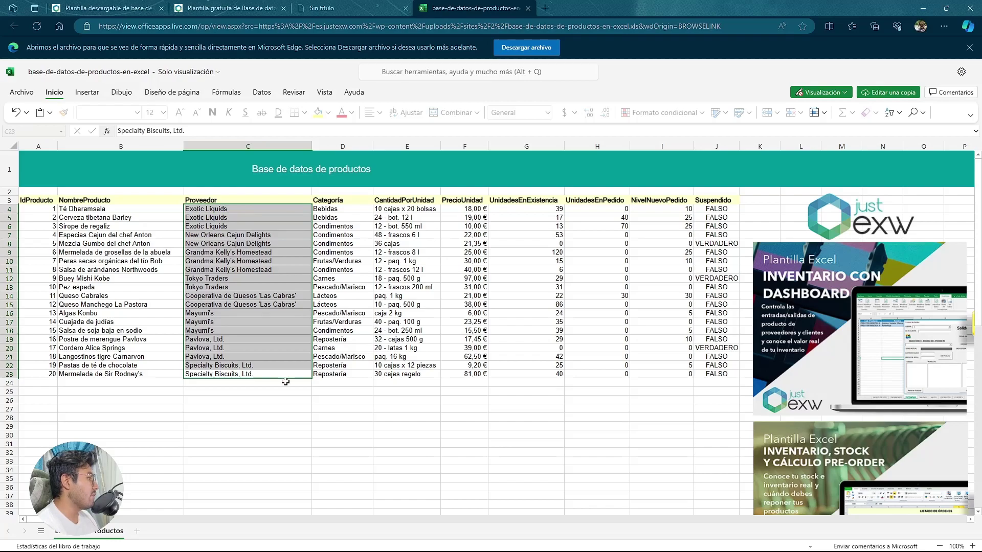
click(289, 401)
drag(57, 209, 665, 355)
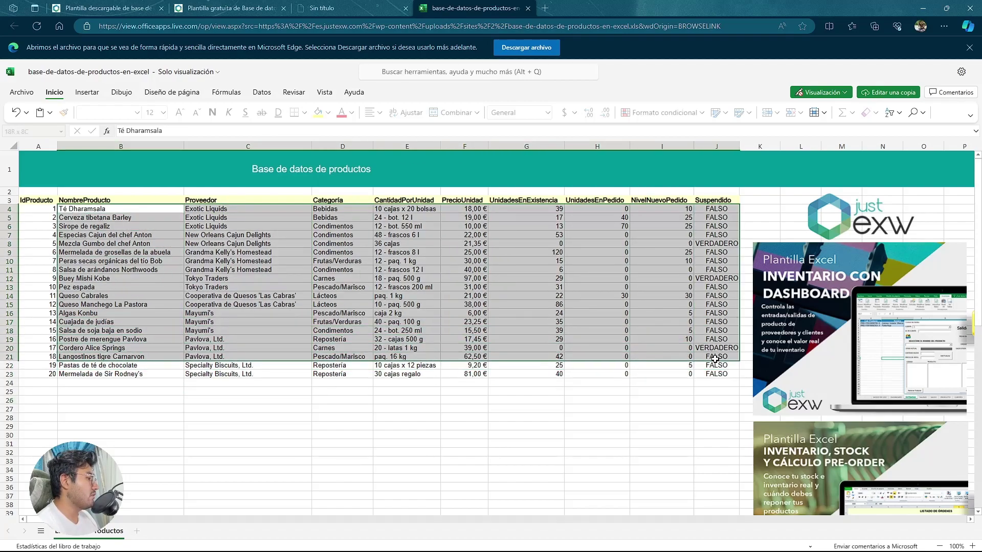
drag(665, 354, 720, 378)
click(358, 401)
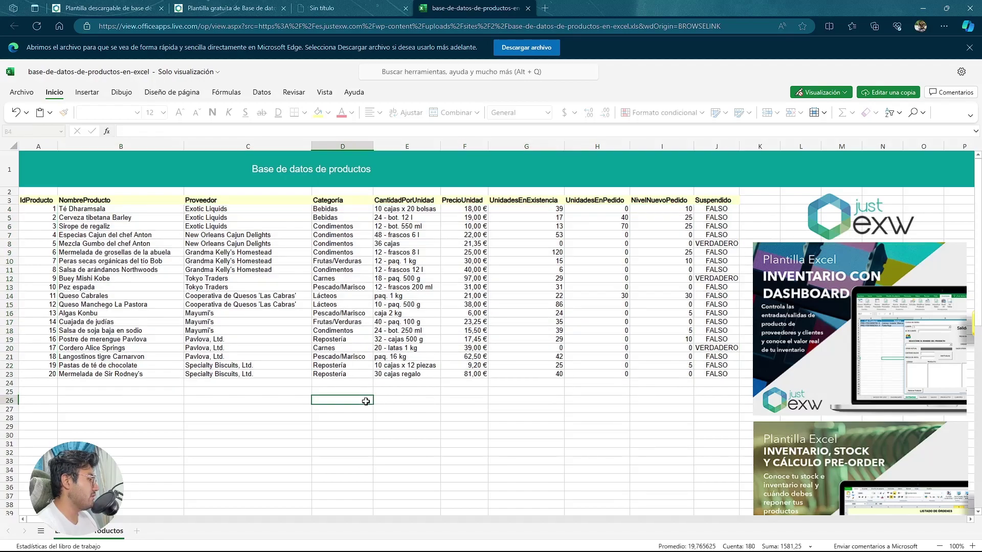
click(38, 212)
drag(38, 213, 724, 375)
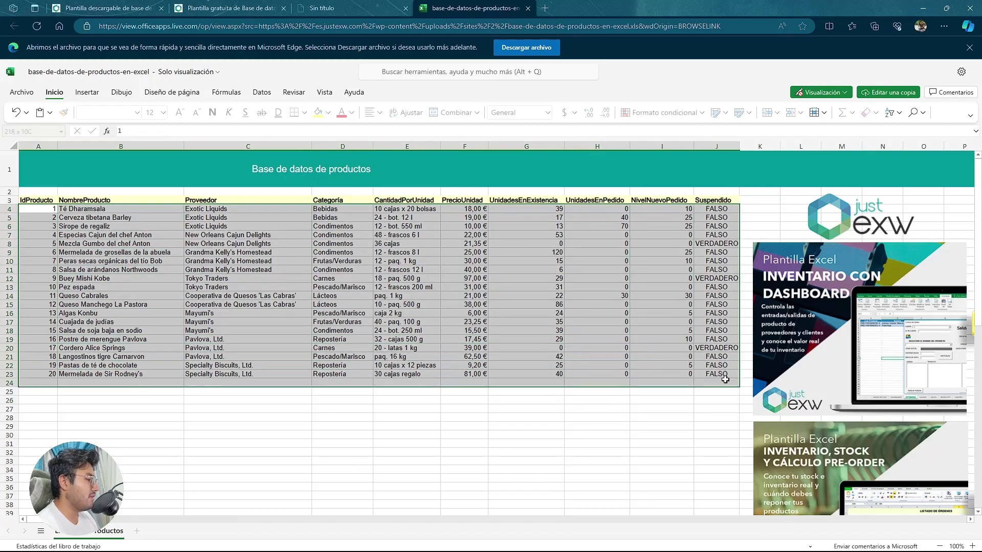
click(660, 439)
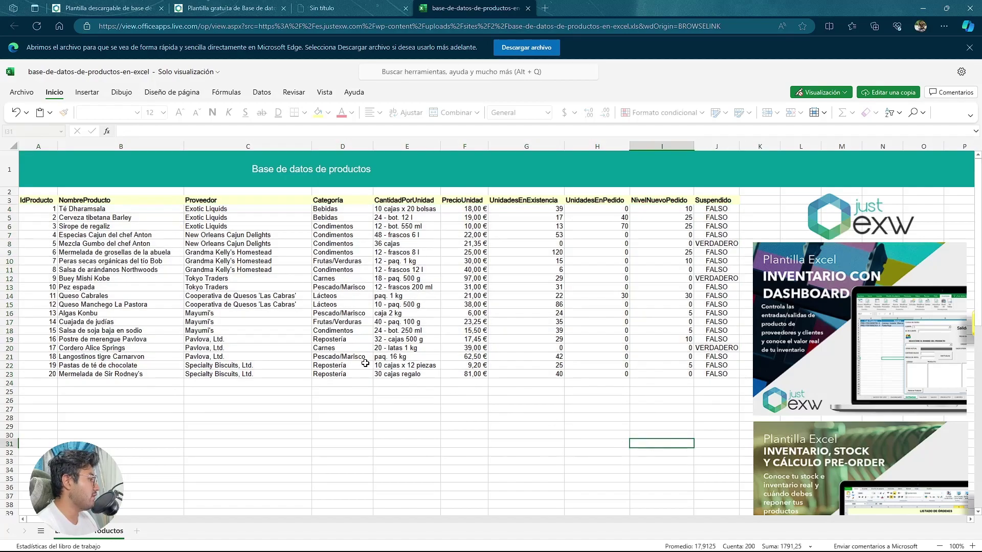
drag(31, 200, 725, 371)
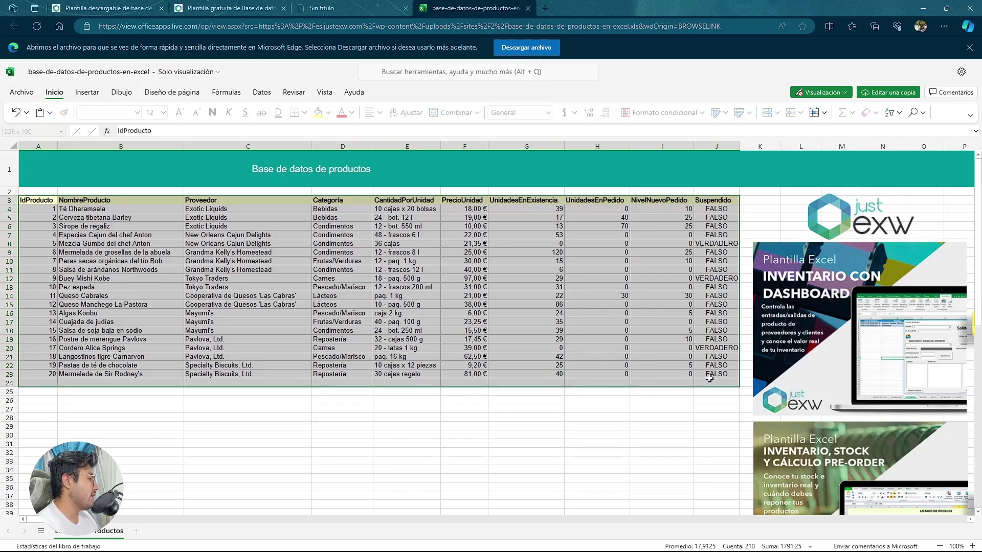
drag(726, 375, 722, 376)
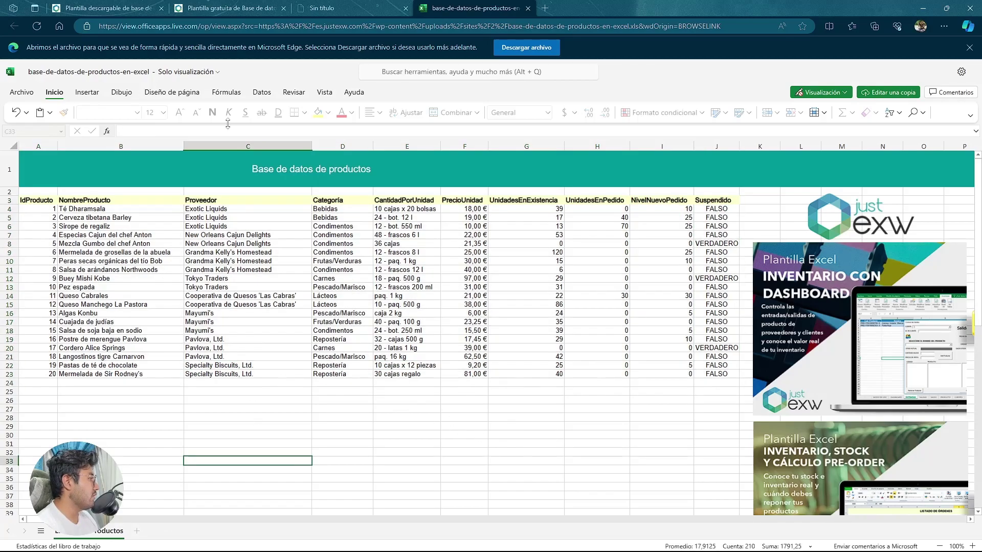
click(126, 6)
Scroll the justexw article, then switch to the products template download page tab.
scroll(525, 277, up, 6)
scroll(512, 286, up, 10)
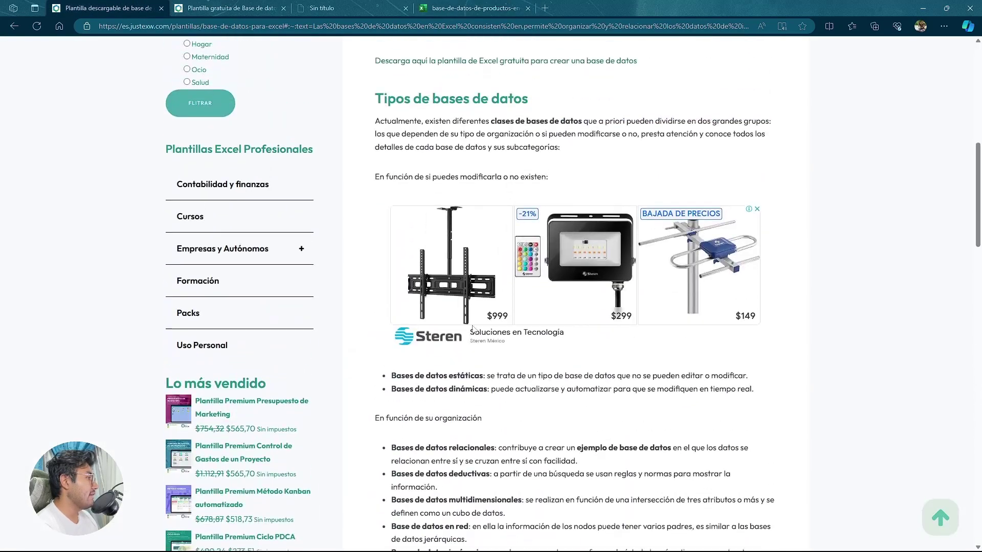
scroll(491, 295, down, 9)
click(480, 300)
scroll(476, 297, down, 1)
scroll(460, 291, down, 8)
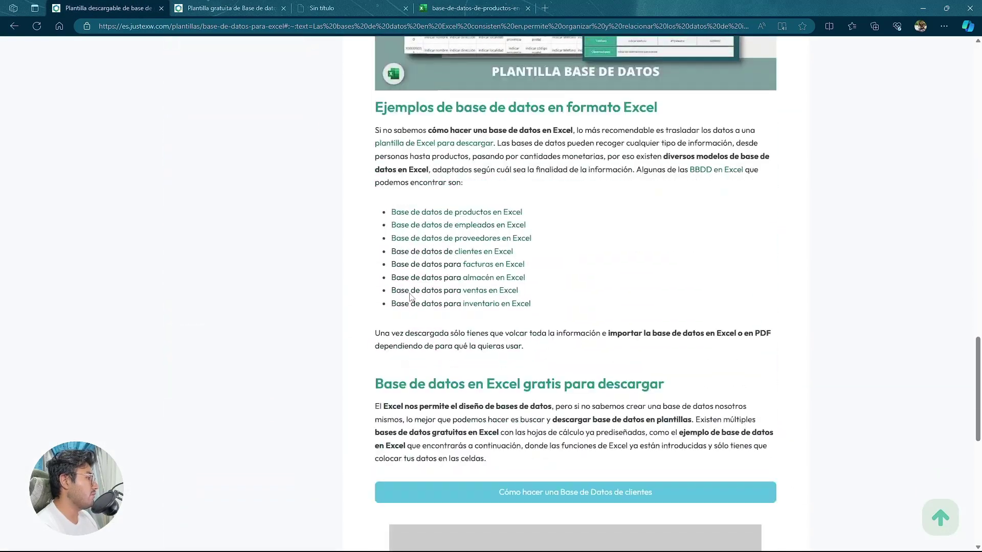
scroll(450, 289, down, 5)
scroll(432, 283, up, 6)
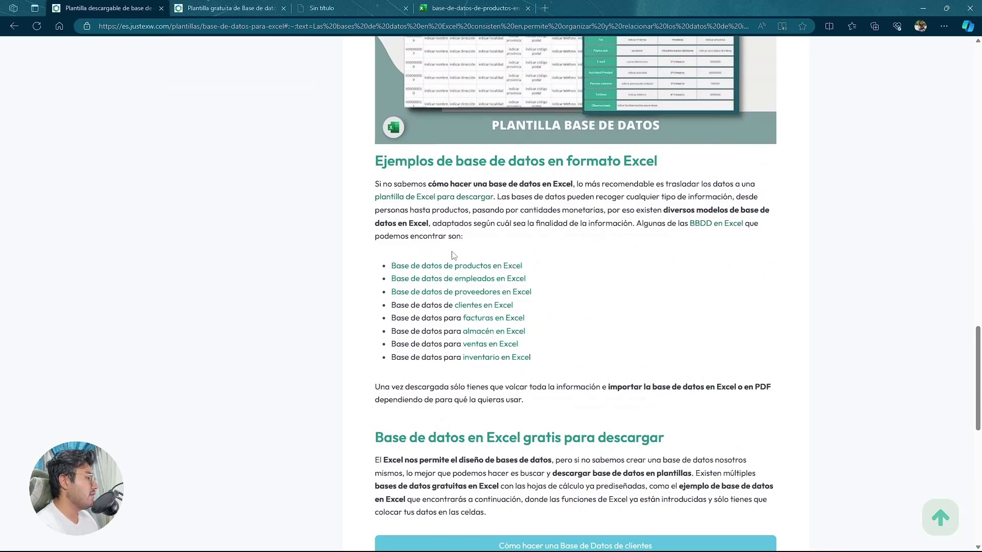
click(237, 5)
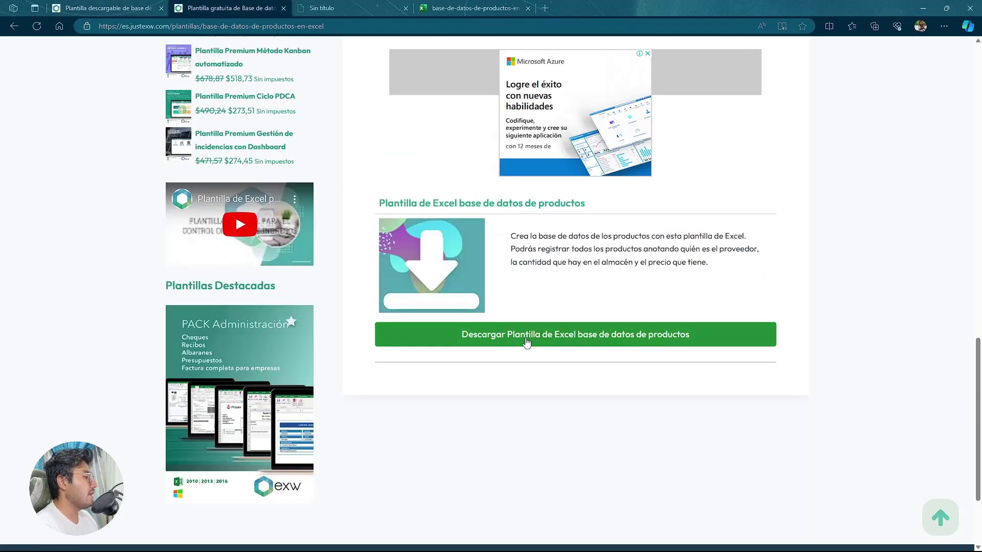
Return to the product database workbook and close the blank 'Sin título' tab.
click(366, 4)
click(406, 7)
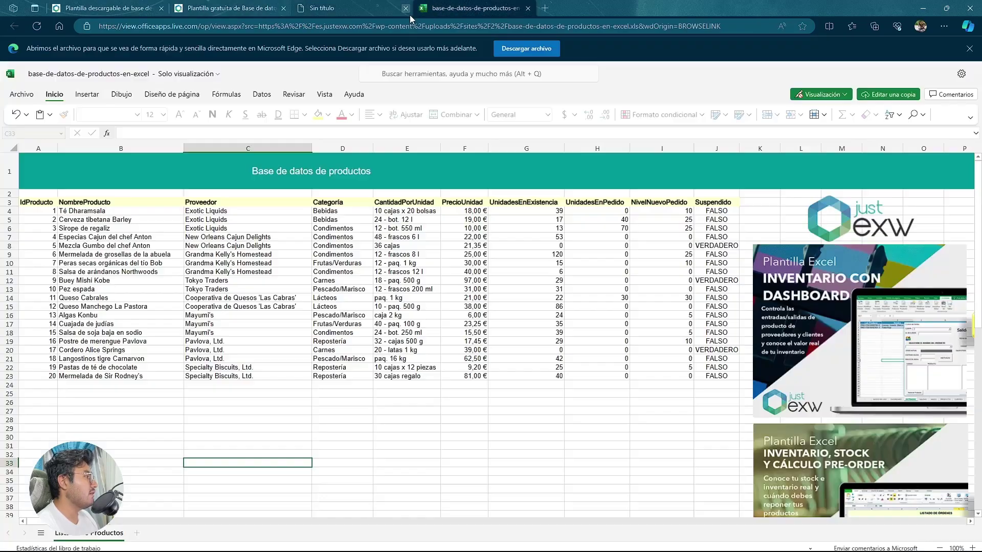